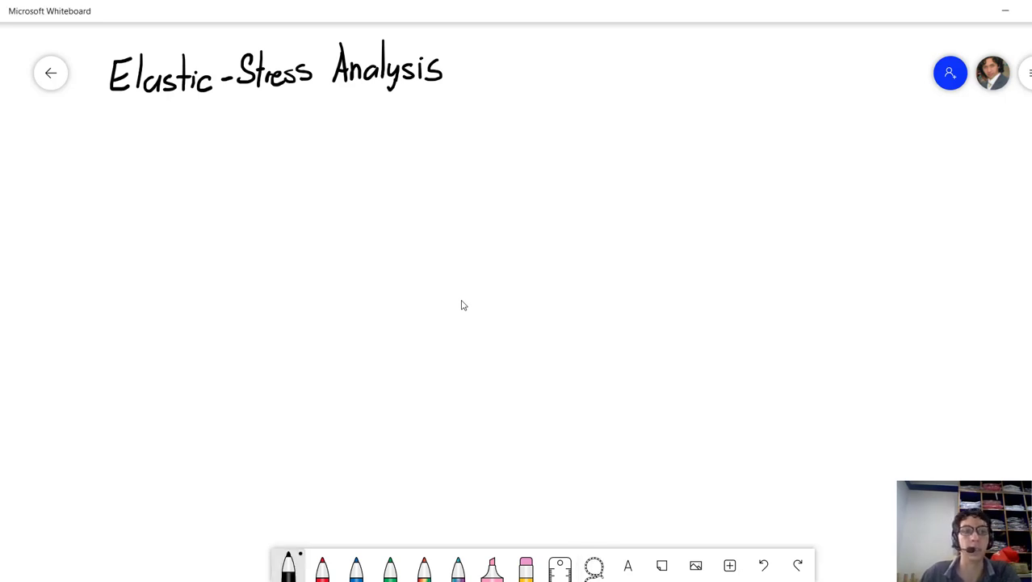
In black, add an arrow bullet and sketch the curved wall stress profile followed by an equals sign.
{"action": "mouse_move", "coordinate": [80, 129]}
{"action": "left_mouse_down"}
{"action": "mouse_move", "coordinate": [118, 121]}
{"action": "mouse_move", "coordinate": [112, 138]}
{"action": "mouse_move", "coordinate": [135, 123]}
{"action": "mouse_move", "coordinate": [141, 141]}
{"action": "mouse_move", "coordinate": [146, 118]}
{"action": "mouse_move", "coordinate": [160, 143]}
{"action": "mouse_move", "coordinate": [109, 148]}
{"action": "mouse_move", "coordinate": [159, 153]}
{"action": "left_mouse_up"}
{"action": "left_click_drag", "start_coordinate": [315, 137], "coordinate": [314, 238]}
{"action": "left_click_drag", "start_coordinate": [355, 140], "coordinate": [360, 239]}
{"action": "left_click_drag", "start_coordinate": [323, 164], "coordinate": [359, 219]}
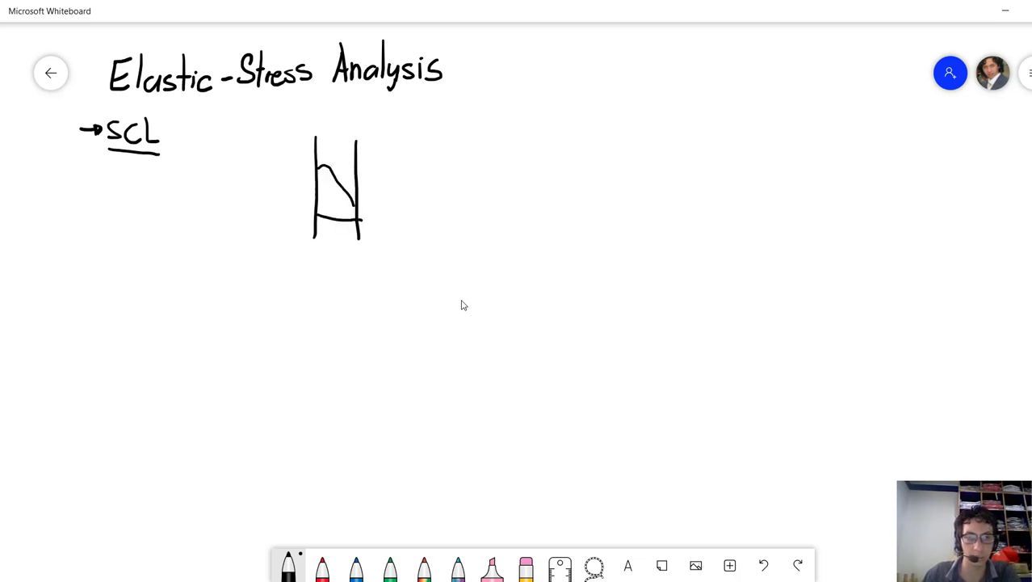
{"action": "mouse_move", "coordinate": [324, 168]}
{"action": "left_mouse_down"}
{"action": "mouse_move", "coordinate": [324, 216]}
{"action": "mouse_move", "coordinate": [339, 217]}
{"action": "left_mouse_up"}
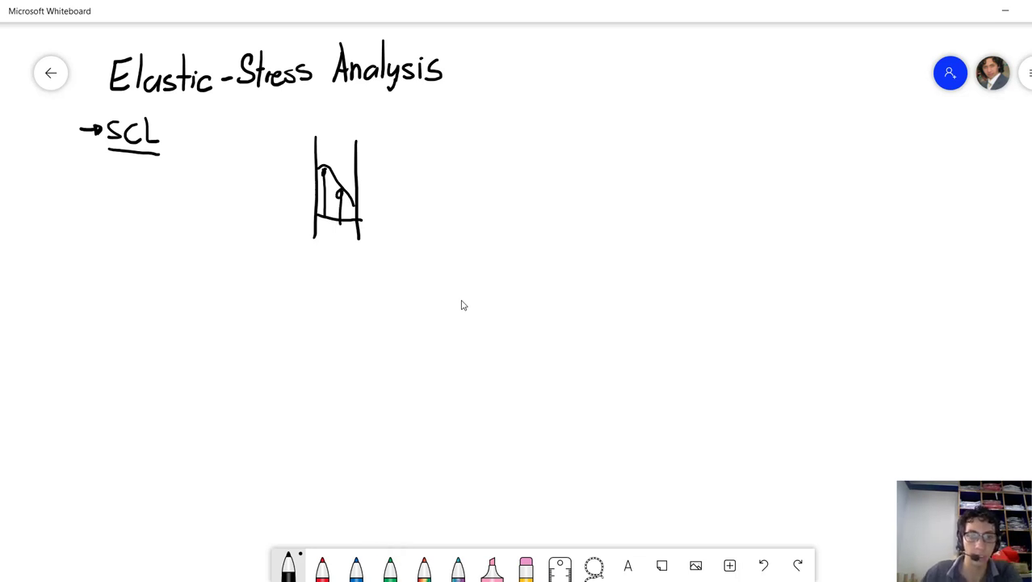
{"action": "left_click_drag", "start_coordinate": [374, 216], "coordinate": [384, 216]}
{"action": "left_click_drag", "start_coordinate": [376, 226], "coordinate": [388, 226]}
In red, sketch the uniform membrane stress between two wall lines and label it Pm.
{"action": "left_click", "coordinate": [323, 566]}
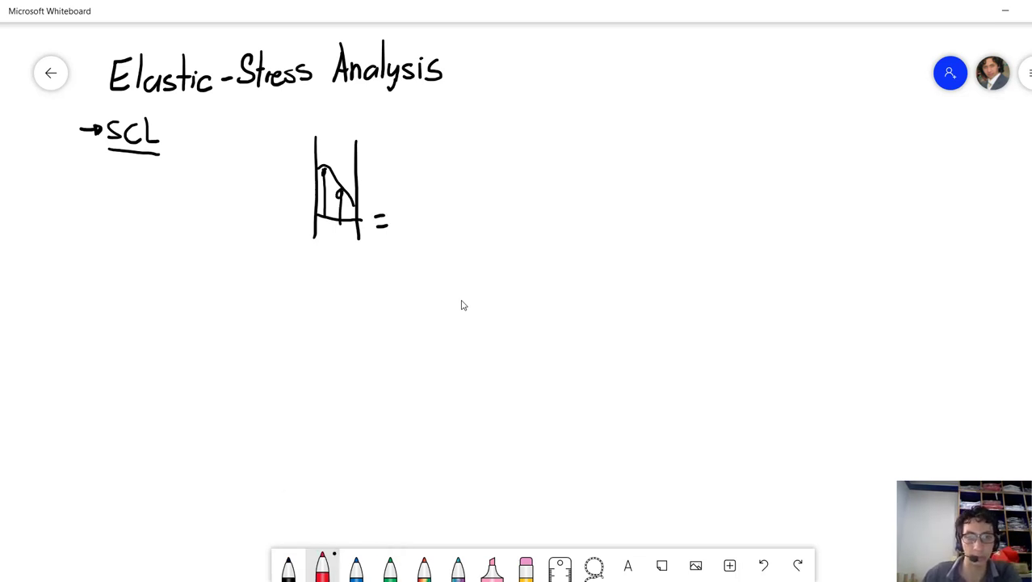
{"action": "left_click_drag", "start_coordinate": [419, 152], "coordinate": [419, 248]}
{"action": "left_click_drag", "start_coordinate": [461, 147], "coordinate": [463, 252]}
{"action": "left_click_drag", "start_coordinate": [421, 222], "coordinate": [459, 221]}
{"action": "mouse_move", "coordinate": [421, 174]}
{"action": "left_mouse_down"}
{"action": "mouse_move", "coordinate": [454, 174]}
{"action": "mouse_move", "coordinate": [430, 218]}
{"action": "mouse_move", "coordinate": [430, 176]}
{"action": "mouse_move", "coordinate": [448, 221]}
{"action": "left_mouse_up"}
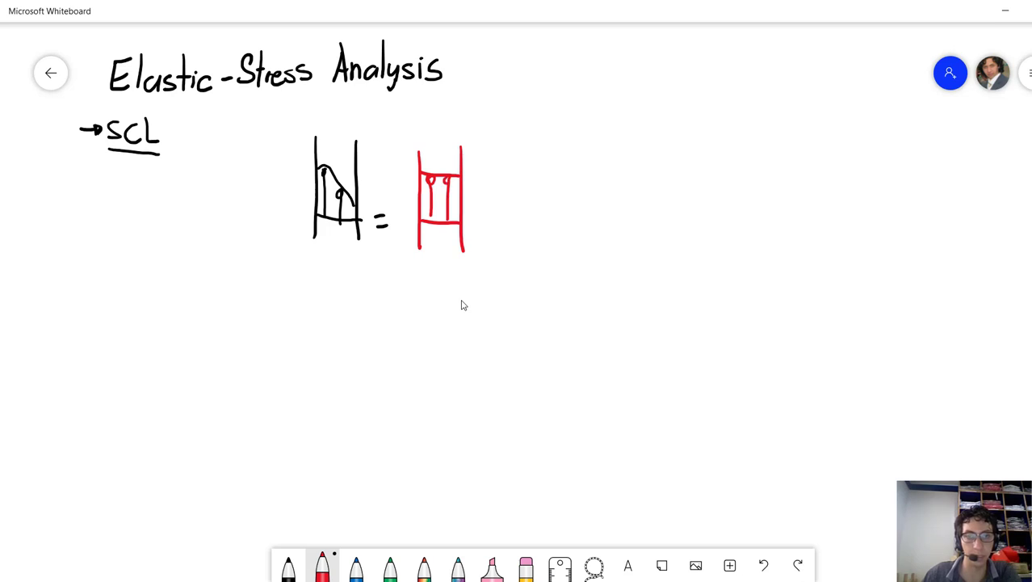
{"action": "left_click_drag", "start_coordinate": [430, 165], "coordinate": [431, 139]}
{"action": "left_click_drag", "start_coordinate": [429, 139], "coordinate": [430, 152]}
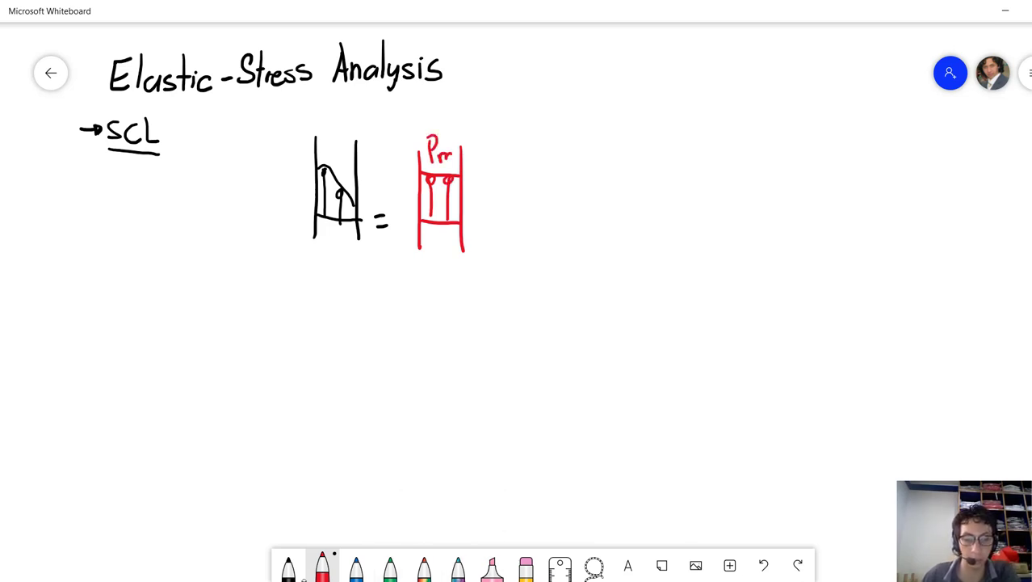
In green, sketch the linear bending stress across the wall and start the Pb label.
{"action": "left_click", "coordinate": [391, 566]}
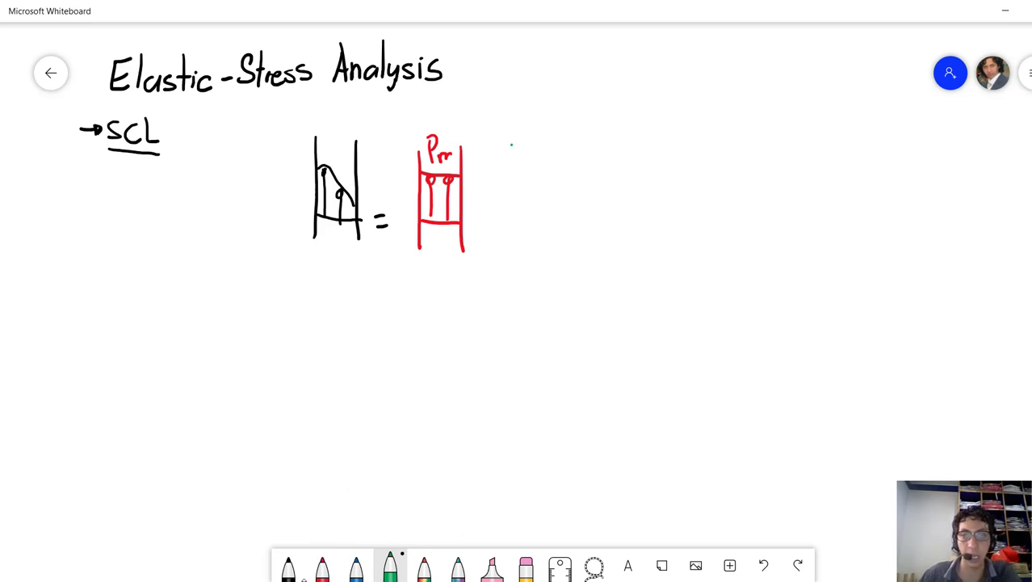
{"action": "left_click_drag", "start_coordinate": [510, 147], "coordinate": [519, 249]}
{"action": "left_click_drag", "start_coordinate": [563, 165], "coordinate": [571, 248]}
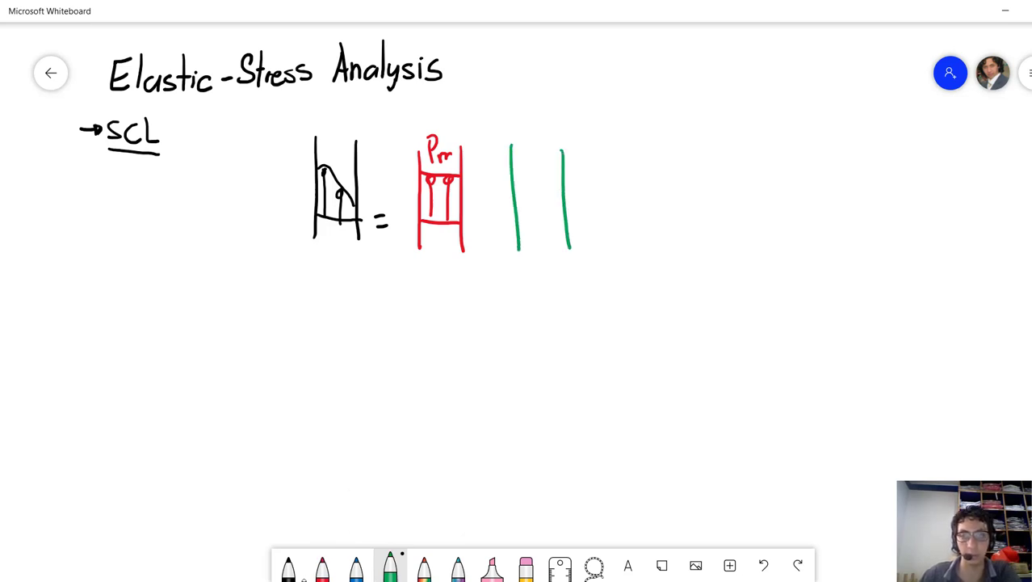
{"action": "left_click_drag", "start_coordinate": [520, 211], "coordinate": [564, 207]}
{"action": "left_click_drag", "start_coordinate": [512, 173], "coordinate": [571, 232]}
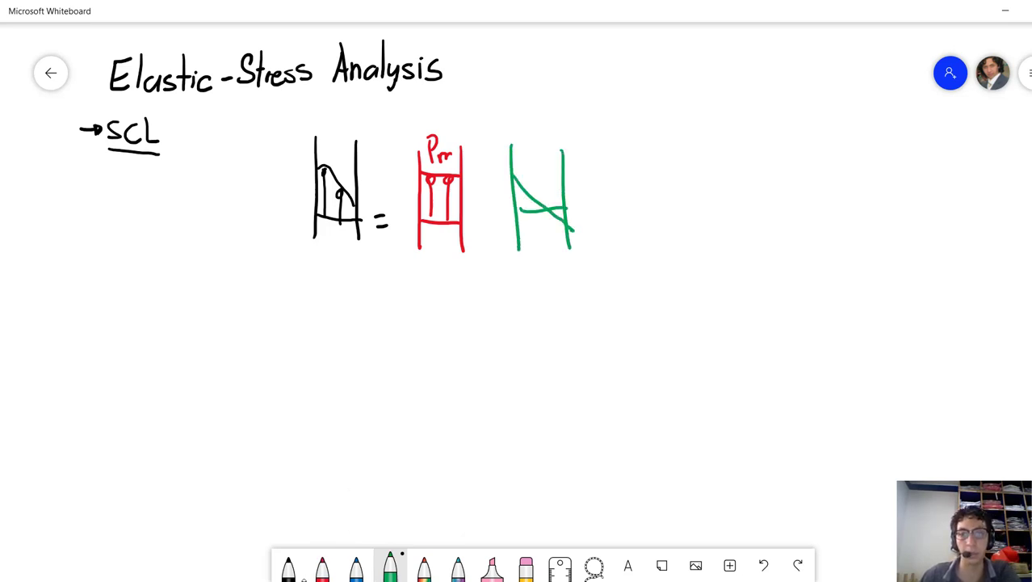
{"action": "left_click_drag", "start_coordinate": [522, 191], "coordinate": [525, 212]}
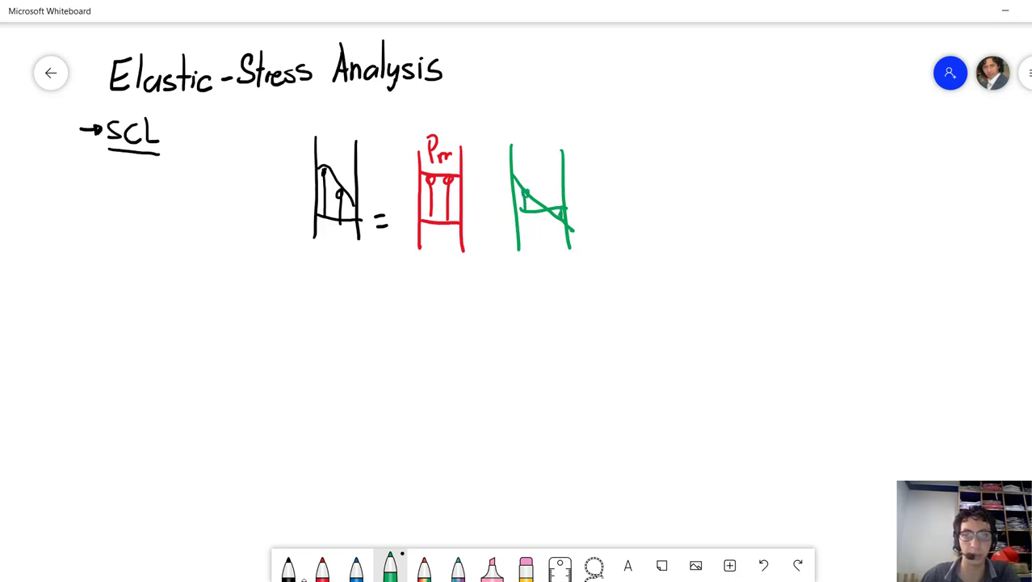
{"action": "left_click_drag", "start_coordinate": [529, 131], "coordinate": [530, 152]}
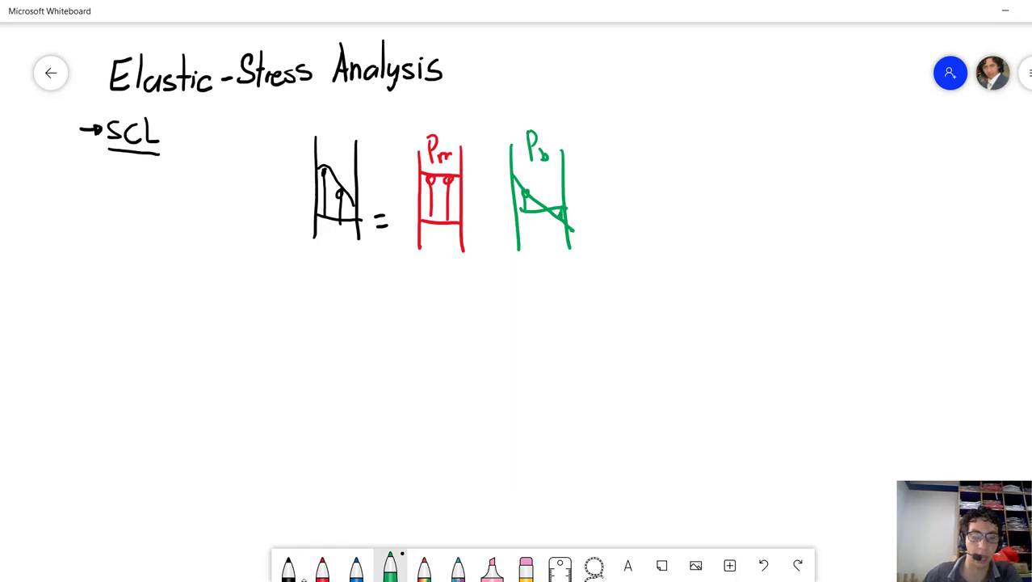
In black ink, write 'Sallow = 25.3 Ksi' after the arrow bullet.
{"action": "left_click", "coordinate": [289, 569]}
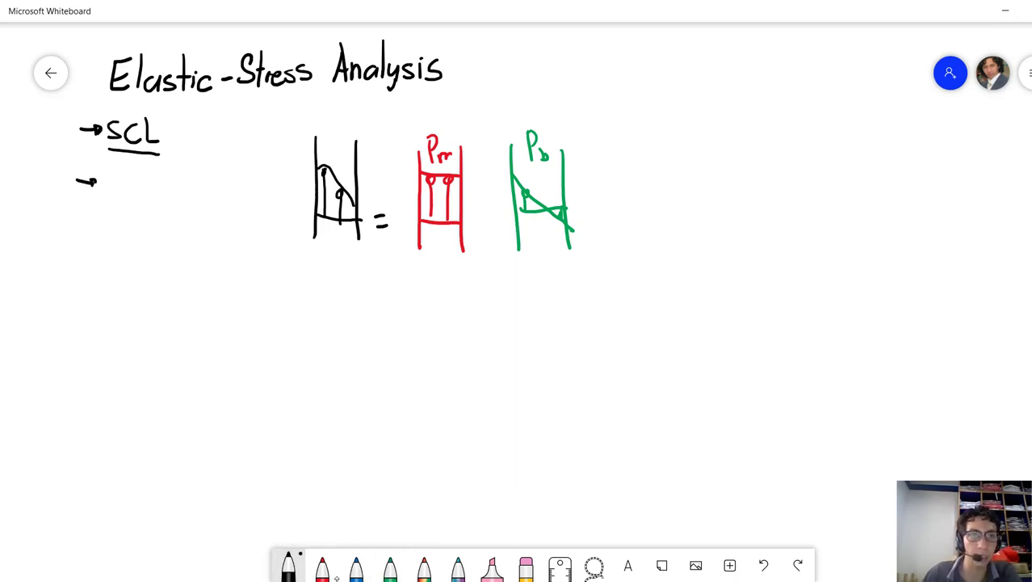
{"action": "mouse_move", "coordinate": [116, 172]}
{"action": "left_mouse_down"}
{"action": "mouse_move", "coordinate": [103, 198]}
{"action": "mouse_move", "coordinate": [129, 204]}
{"action": "left_mouse_up"}
{"action": "mouse_move", "coordinate": [137, 180]}
{"action": "left_mouse_down"}
{"action": "mouse_move", "coordinate": [139, 204]}
{"action": "mouse_move", "coordinate": [166, 192]}
{"action": "left_mouse_up"}
{"action": "mouse_move", "coordinate": [175, 195]}
{"action": "left_mouse_down"}
{"action": "mouse_move", "coordinate": [204, 199]}
{"action": "mouse_move", "coordinate": [215, 186]}
{"action": "mouse_move", "coordinate": [205, 198]}
{"action": "mouse_move", "coordinate": [239, 187]}
{"action": "mouse_move", "coordinate": [231, 198]}
{"action": "mouse_move", "coordinate": [250, 197]}
{"action": "left_mouse_up"}
{"action": "left_click", "coordinate": [219, 195]}
{"action": "mouse_move", "coordinate": [264, 174]}
{"action": "left_mouse_down"}
{"action": "mouse_move", "coordinate": [255, 187]}
{"action": "mouse_move", "coordinate": [266, 196]}
{"action": "left_mouse_up"}
{"action": "left_click_drag", "start_coordinate": [274, 184], "coordinate": [268, 197]}
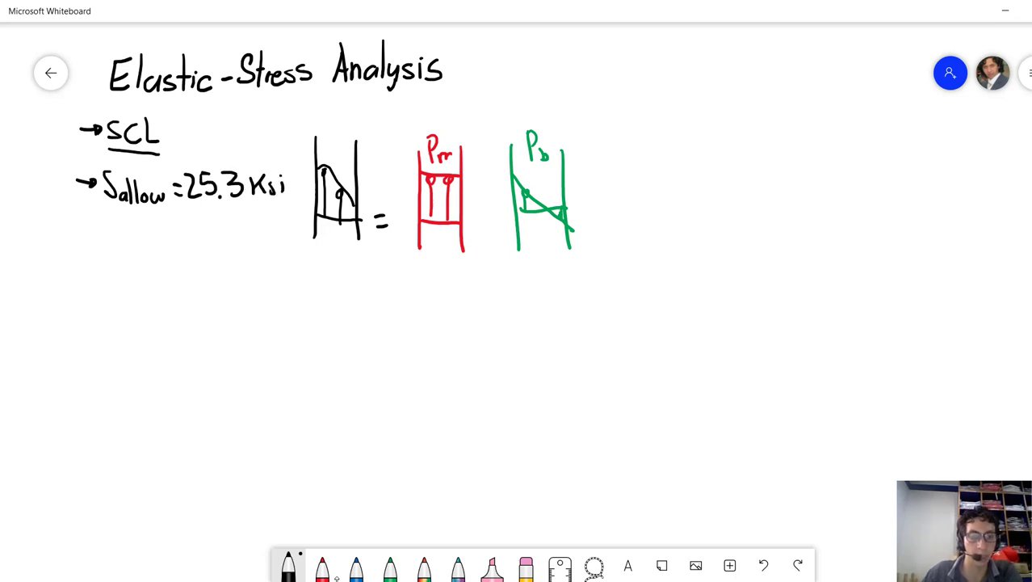
In red, underline the 25.3 Ksi value and add a mark above the Pm label.
{"action": "left_click", "coordinate": [336, 574]}
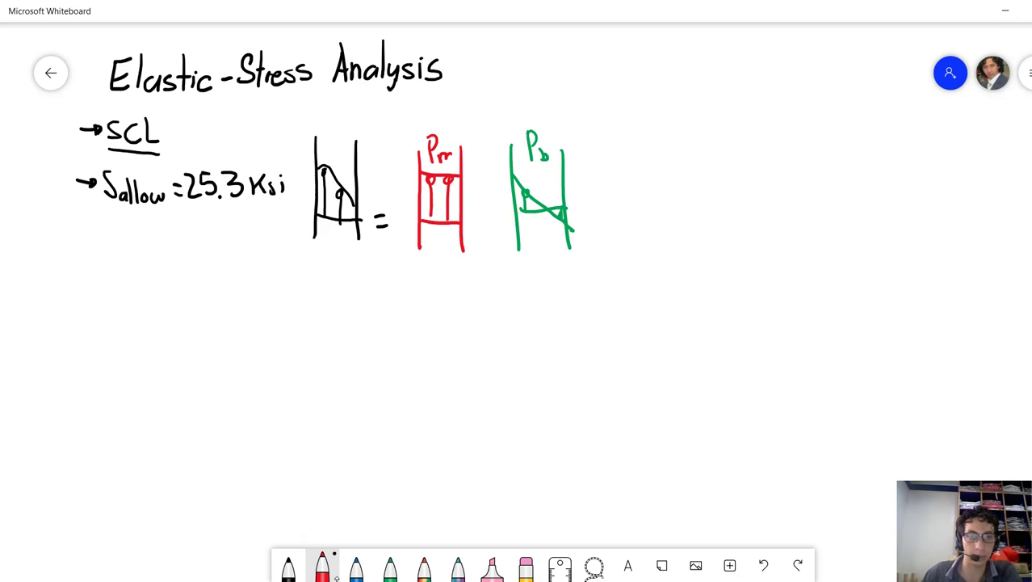
{"action": "left_click_drag", "start_coordinate": [188, 212], "coordinate": [282, 202]}
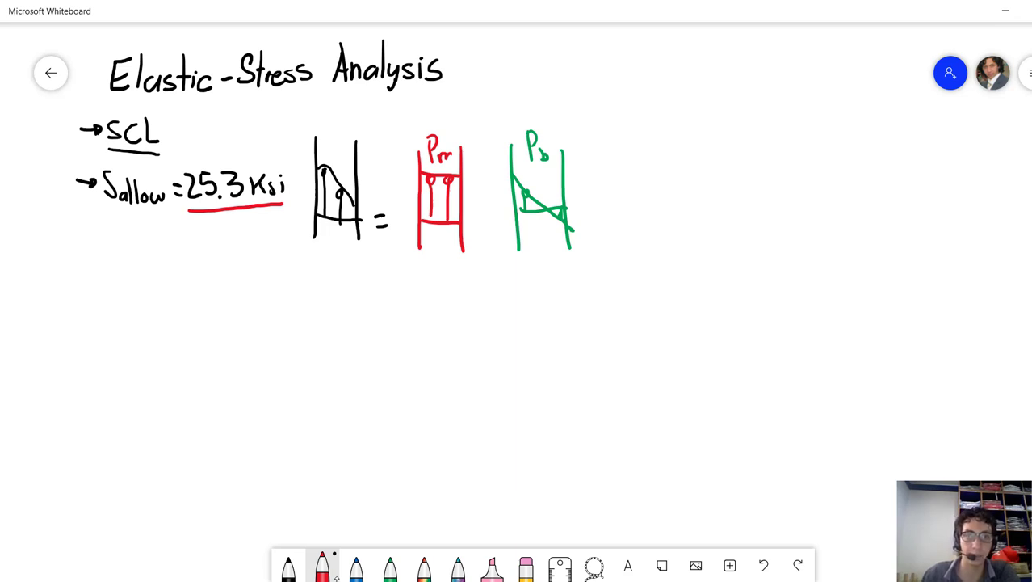
{"action": "left_click_drag", "start_coordinate": [457, 112], "coordinate": [457, 135]}
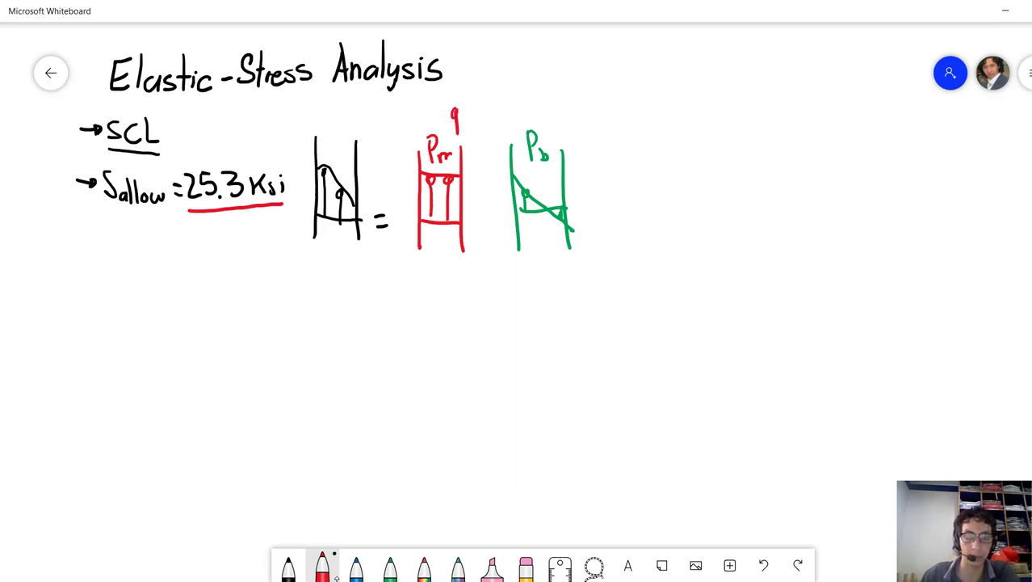
Switch to the linear elastic 1 Cylinder model, inspect the SYS bodies, and view Solution Information.
{"action": "mouse_move", "coordinate": [248, 557]}
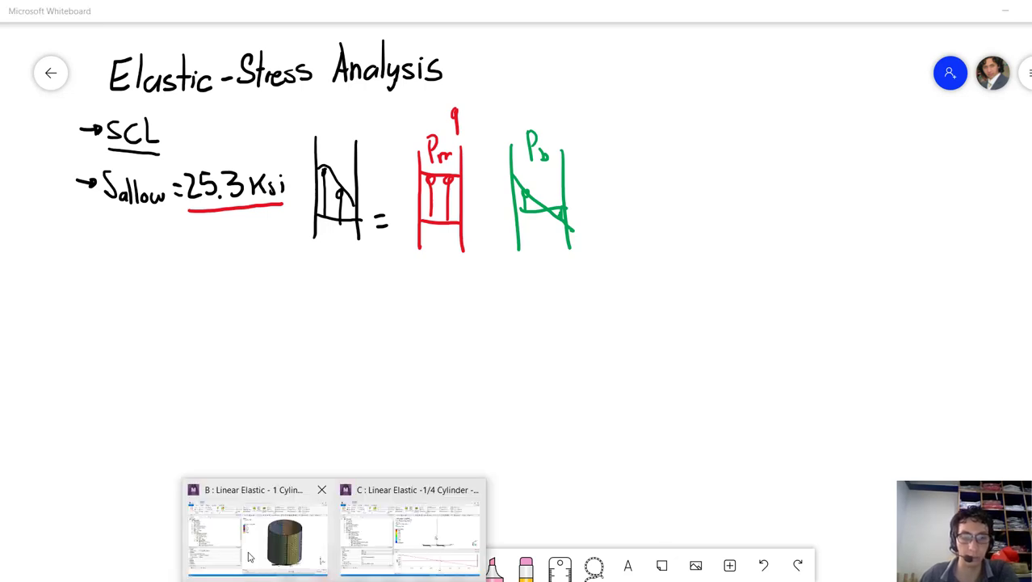
{"action": "left_click", "coordinate": [296, 539]}
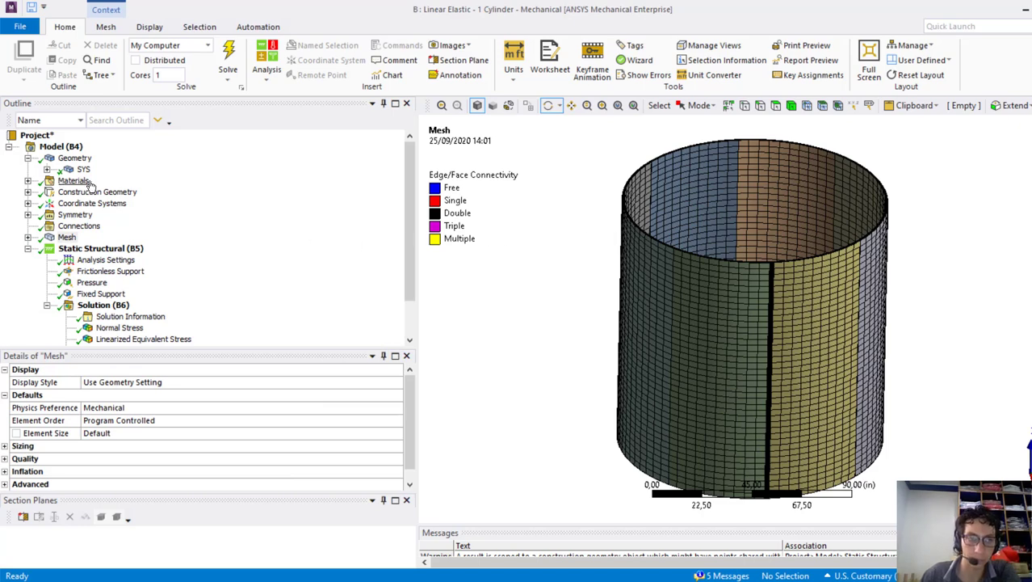
{"action": "left_click", "coordinate": [47, 168]}
{"action": "left_click", "coordinate": [117, 226]}
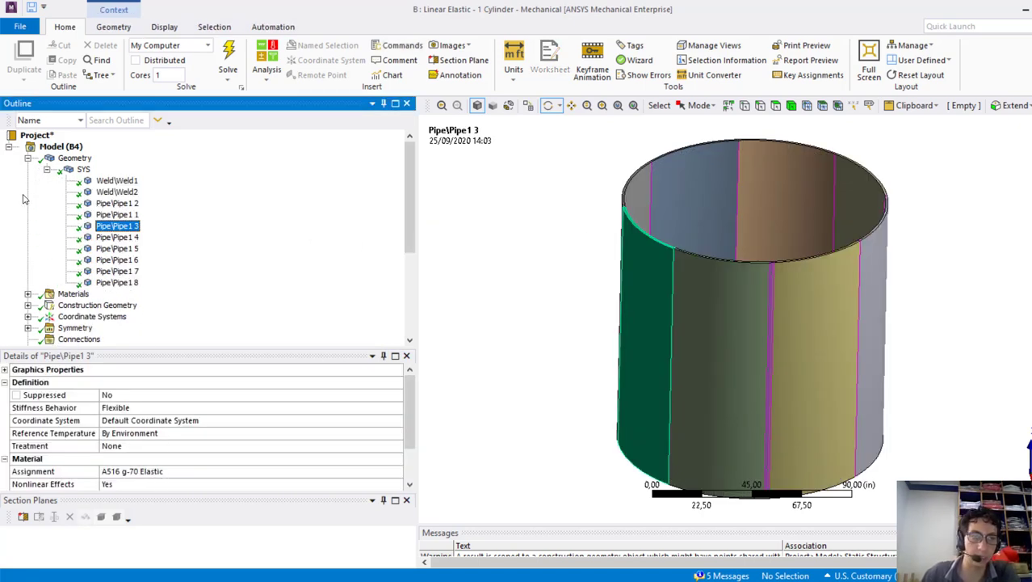
{"action": "left_click", "coordinate": [46, 169]}
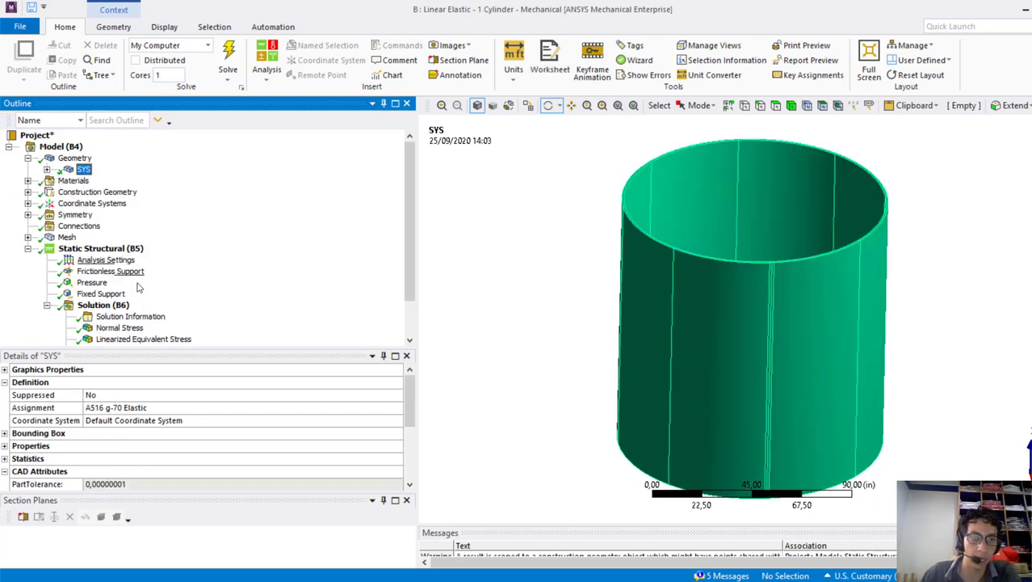
{"action": "left_click", "coordinate": [144, 318]}
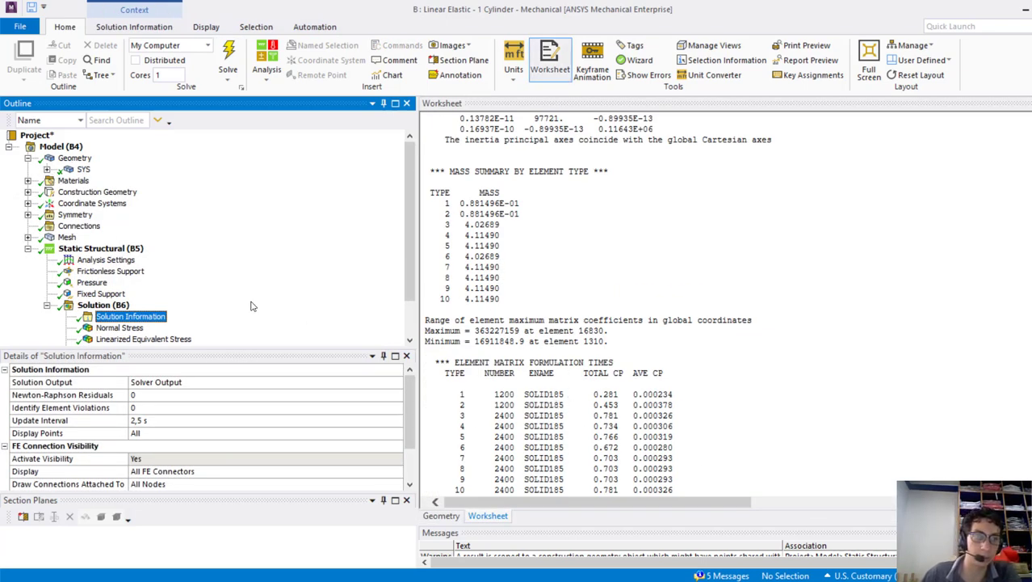
Box-zoom into the mesh at the weld seam, fit the cylinder back, and show the 485 psi pressure.
{"action": "left_click", "coordinate": [67, 237]}
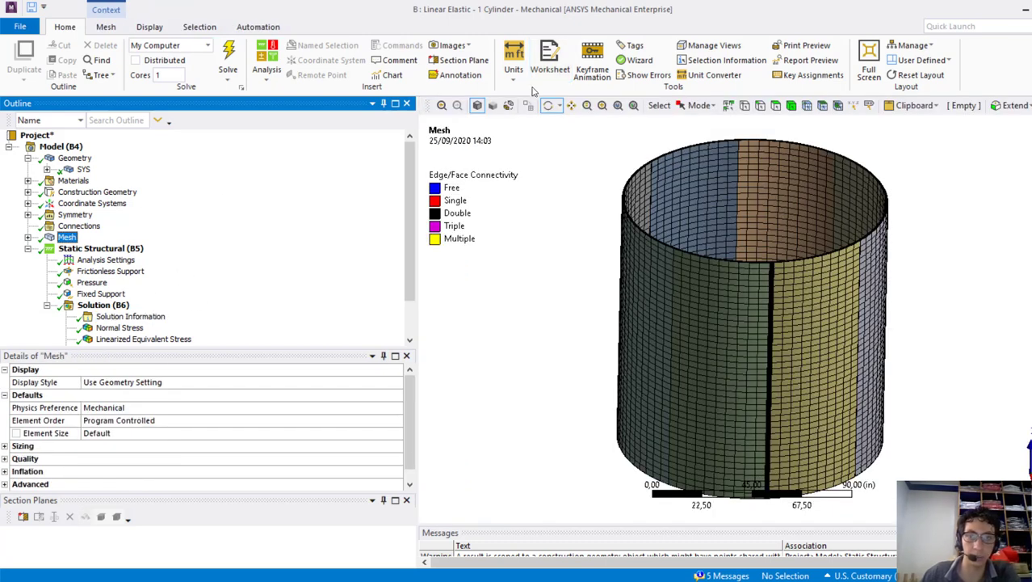
{"action": "left_click", "coordinate": [602, 108]}
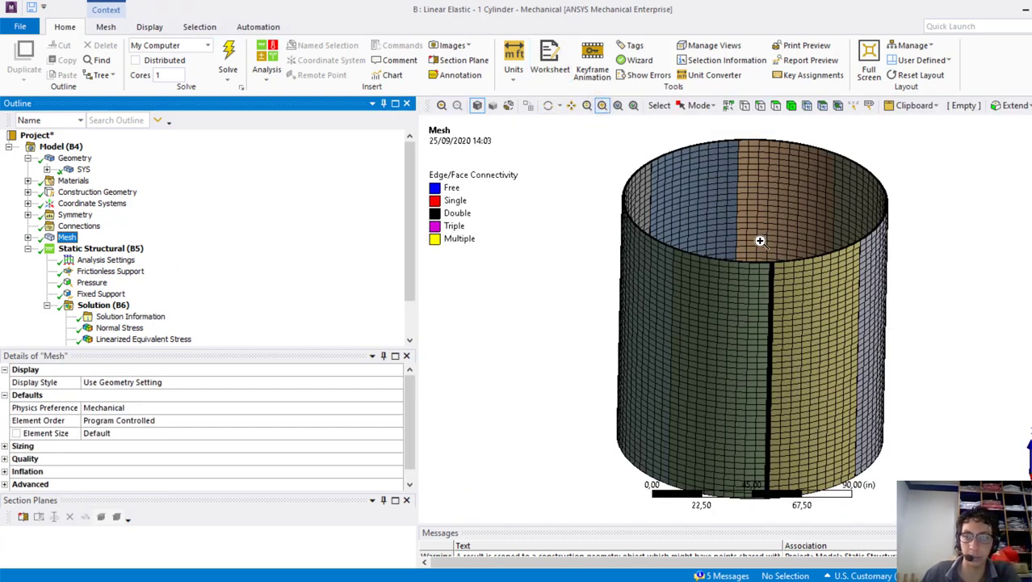
{"action": "left_click_drag", "start_coordinate": [749, 242], "coordinate": [800, 287]}
{"action": "left_click_drag", "start_coordinate": [642, 188], "coordinate": [798, 240]}
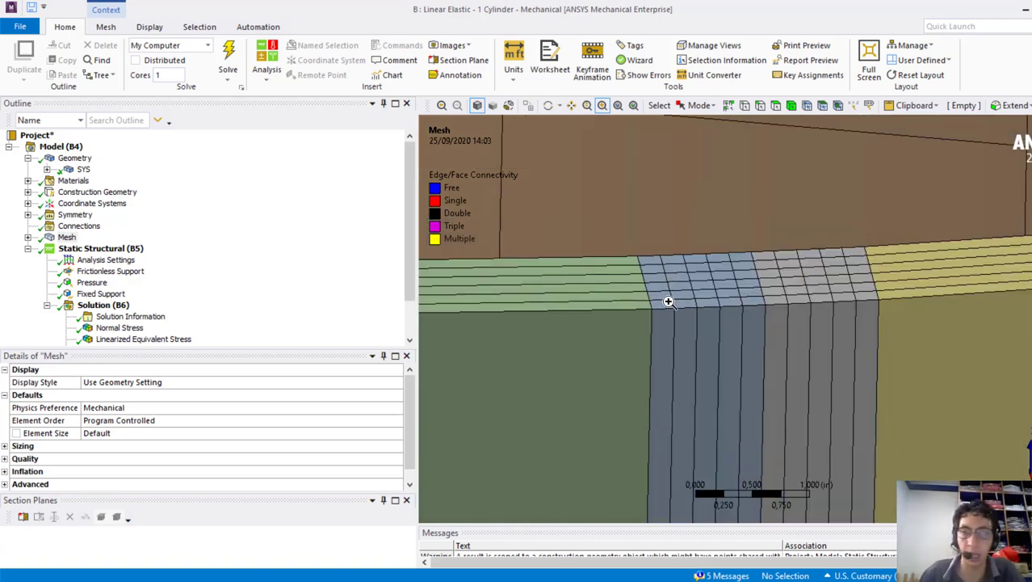
{"action": "left_click", "coordinate": [617, 109]}
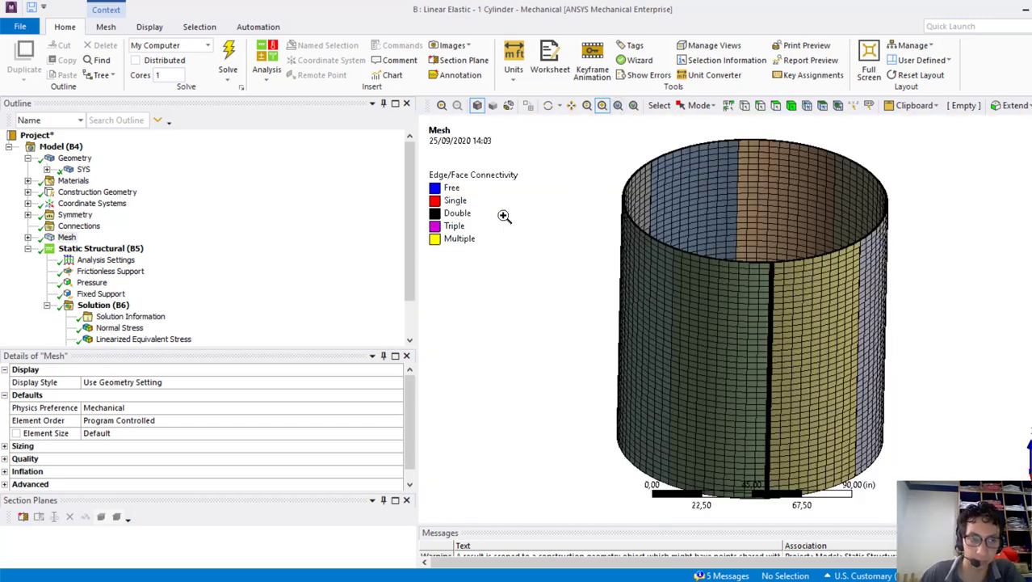
{"action": "left_click", "coordinate": [91, 282]}
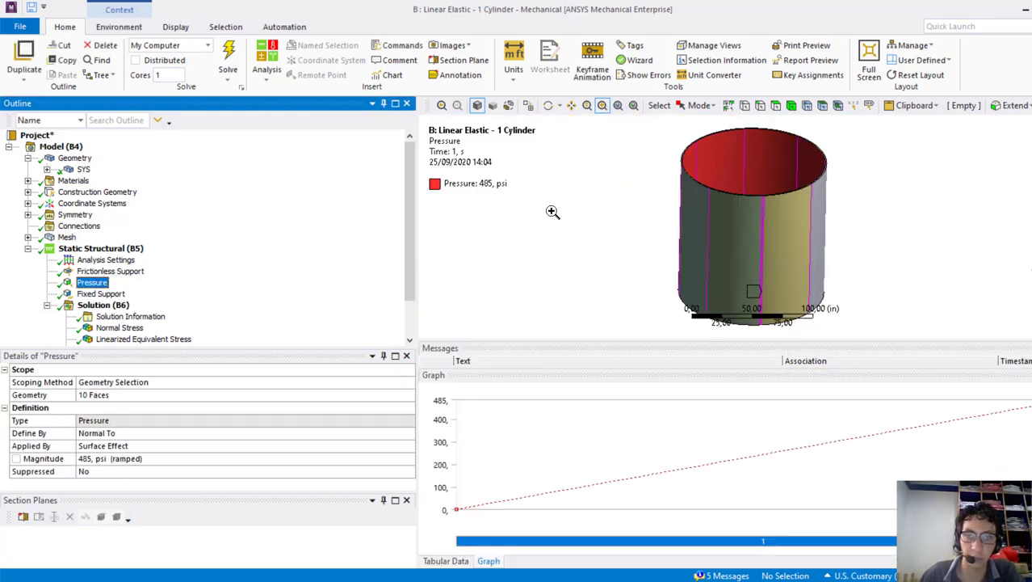
Check the supports, then show Linearized Equivalent Stress 2: membrane 25627 psi, bending 379,84 psi.
{"action": "left_click", "coordinate": [103, 271]}
{"action": "left_click", "coordinate": [103, 294]}
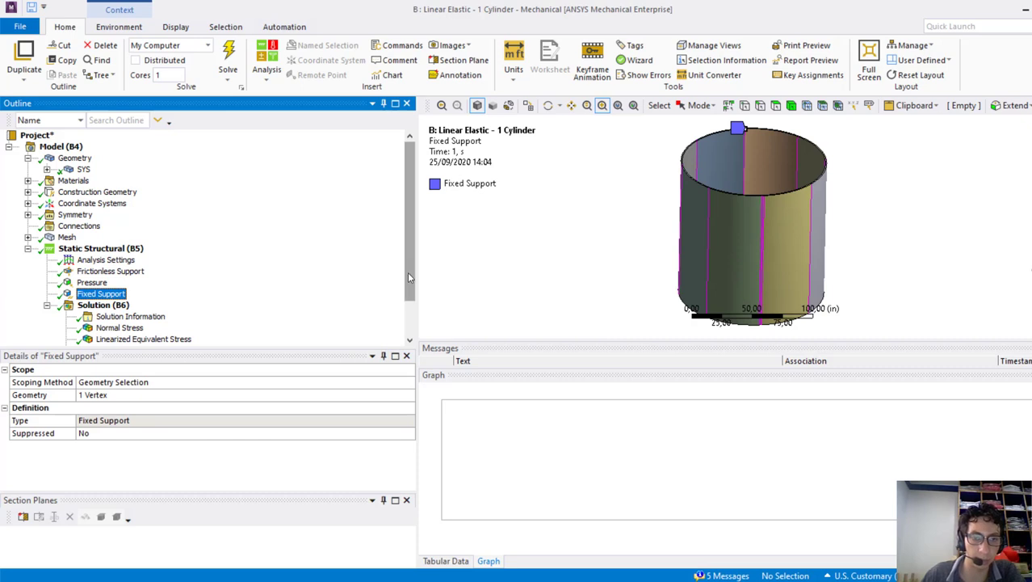
{"action": "scroll", "coordinate": [407, 272], "scroll_direction": "down", "scroll_amount": 2}
{"action": "left_click", "coordinate": [147, 316]}
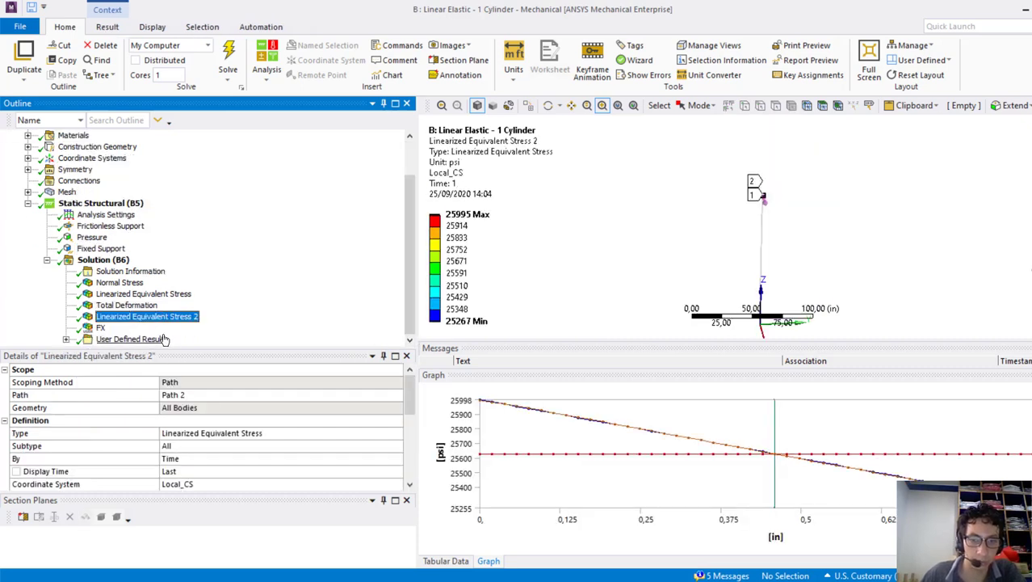
{"action": "left_click_drag", "start_coordinate": [410, 402], "coordinate": [410, 439]}
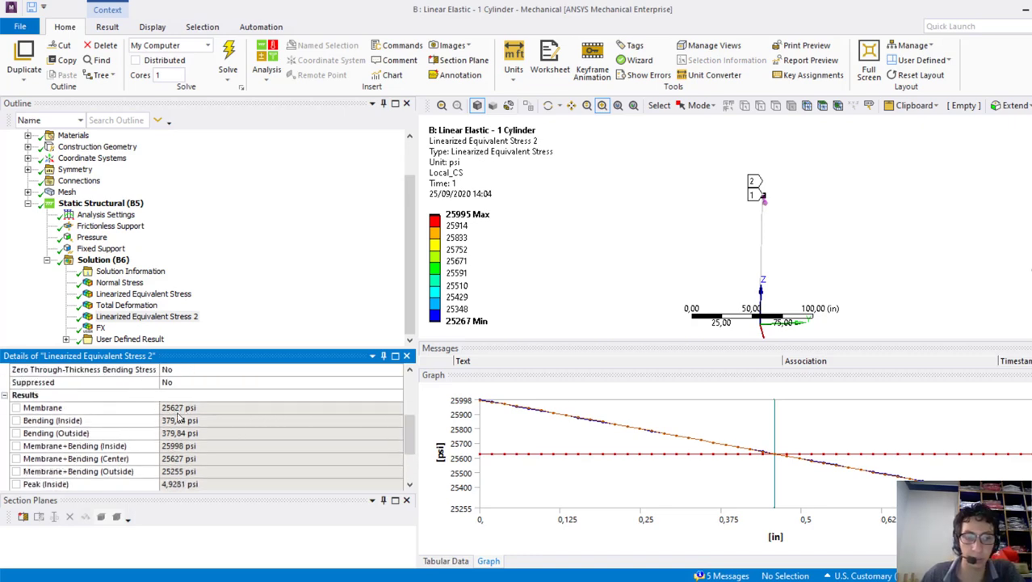
Write a new arrow bullet 'Sallow_weld =', erasing a stray W, then bring up Calculator's 0,85 × 25300 = 21.505.
{"action": "key", "text": "alt+Tab"}
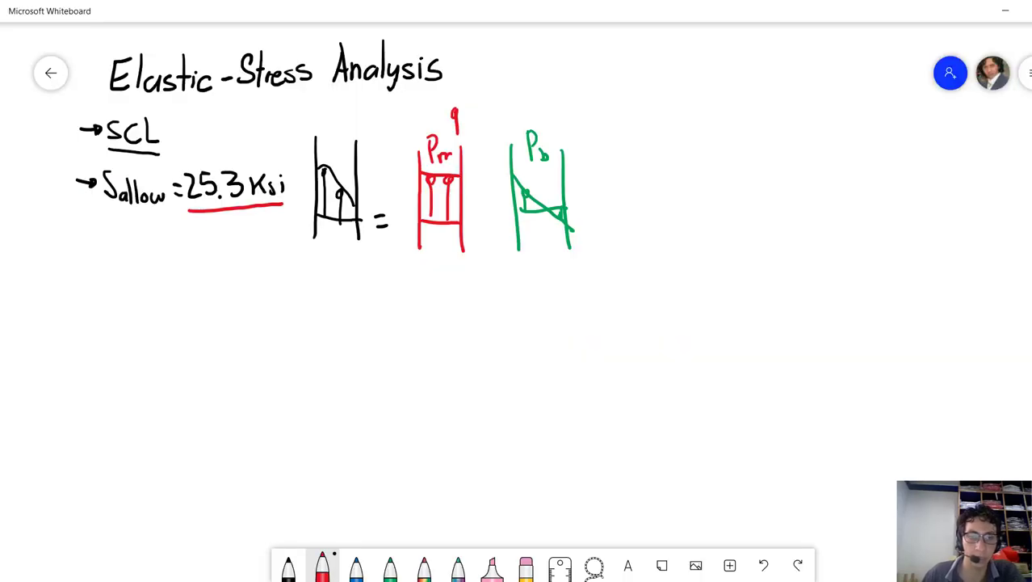
{"action": "left_click", "coordinate": [286, 567]}
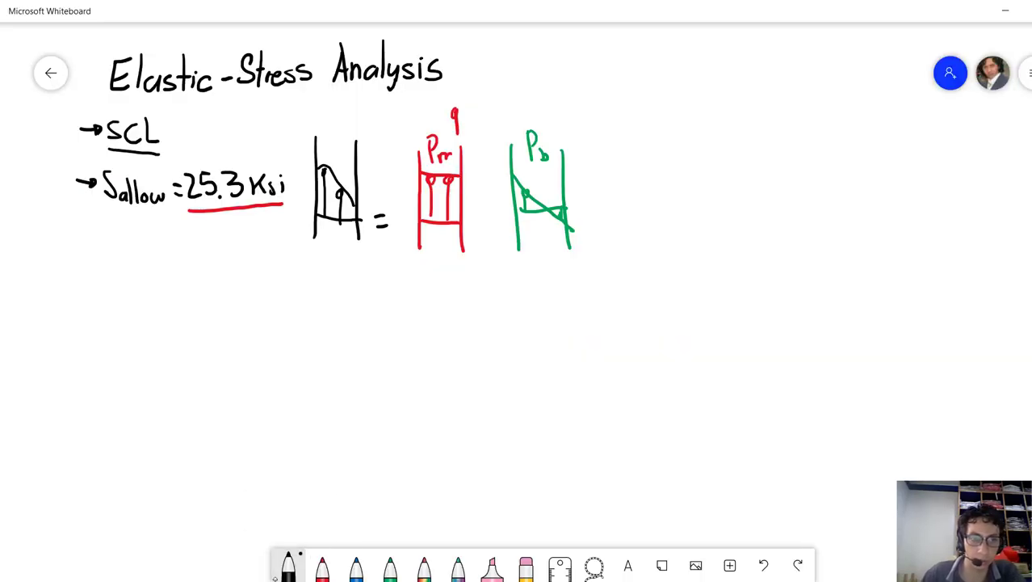
{"action": "mouse_move", "coordinate": [70, 256]}
{"action": "left_mouse_down"}
{"action": "mouse_move", "coordinate": [105, 269]}
{"action": "mouse_move", "coordinate": [120, 244]}
{"action": "left_mouse_up"}
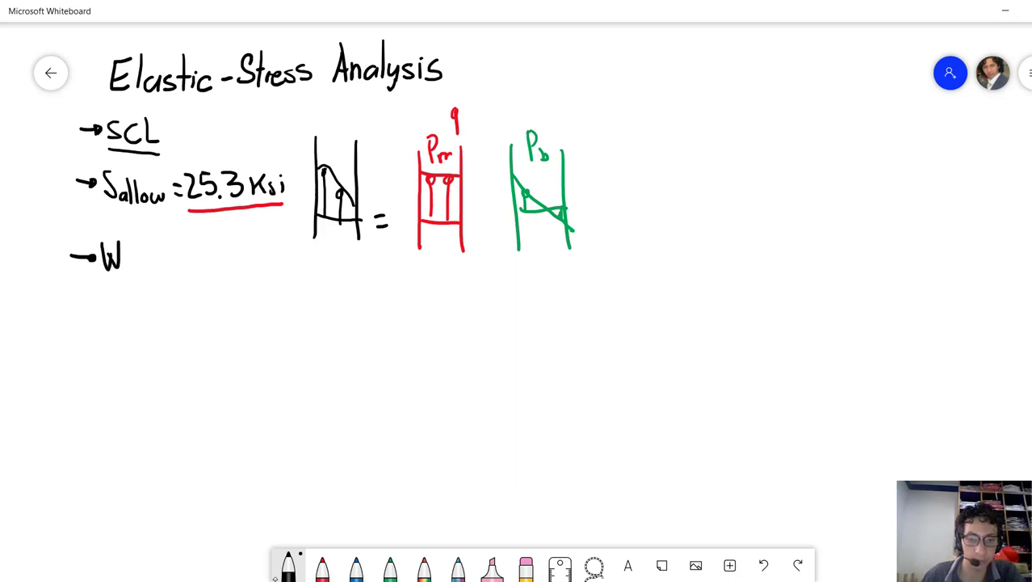
{"action": "left_click", "coordinate": [526, 565]}
{"action": "mouse_move", "coordinate": [119, 244]}
{"action": "left_mouse_down"}
{"action": "mouse_move", "coordinate": [111, 260]}
{"action": "mouse_move", "coordinate": [98, 248]}
{"action": "mouse_move", "coordinate": [103, 274]}
{"action": "mouse_move", "coordinate": [136, 288]}
{"action": "left_mouse_up"}
{"action": "left_click", "coordinate": [288, 566]}
{"action": "mouse_move", "coordinate": [140, 261]}
{"action": "left_mouse_down"}
{"action": "mouse_move", "coordinate": [141, 289]}
{"action": "mouse_move", "coordinate": [204, 277]}
{"action": "mouse_move", "coordinate": [214, 294]}
{"action": "left_mouse_up"}
{"action": "mouse_move", "coordinate": [214, 260]}
{"action": "left_mouse_down"}
{"action": "mouse_move", "coordinate": [218, 295]}
{"action": "mouse_move", "coordinate": [234, 302]}
{"action": "left_mouse_up"}
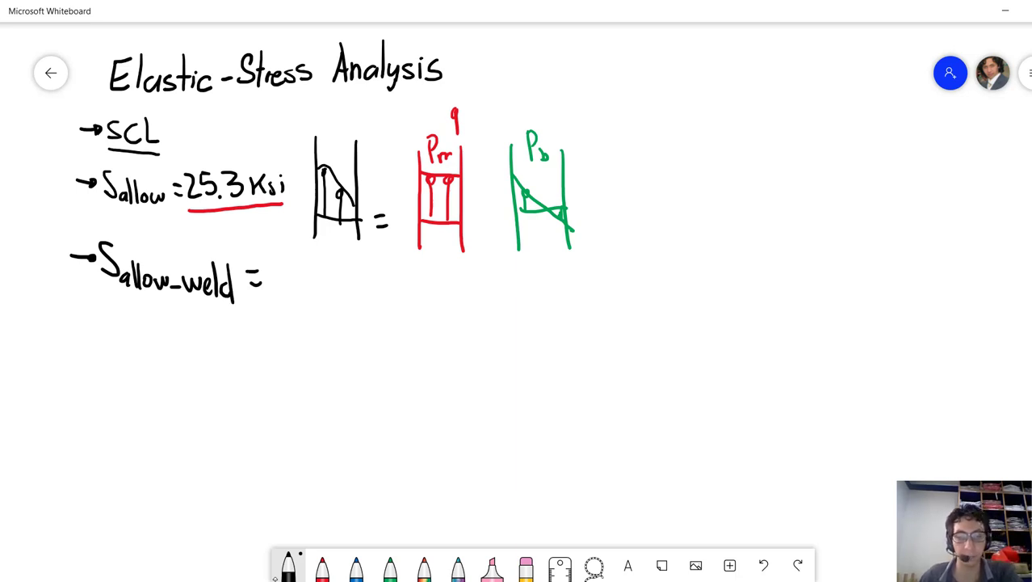
{"action": "key", "text": "alt+Tab"}
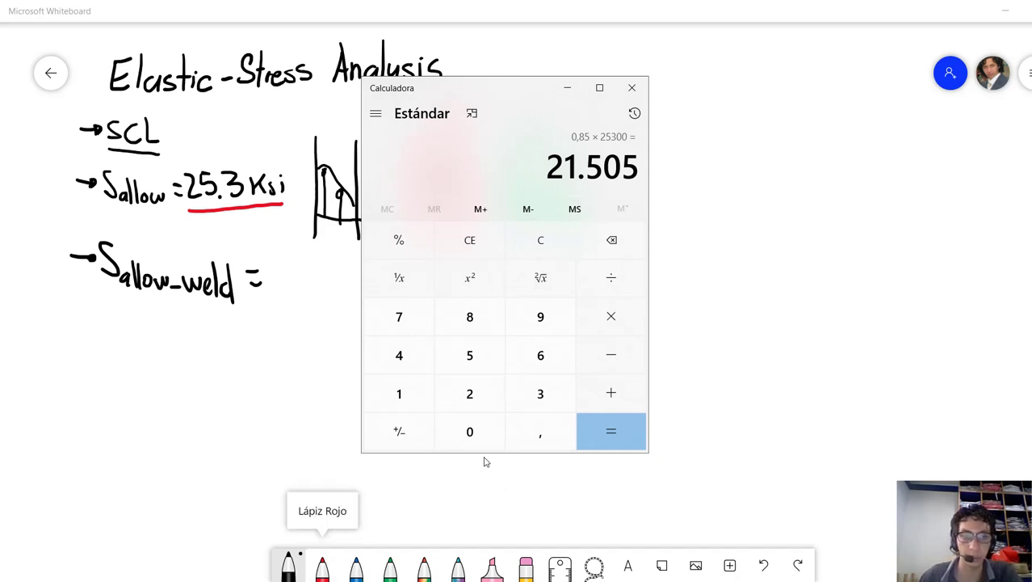
Back on the whiteboard, write '21.5Ksi' after Sallow_weld = and select the red pen.
{"action": "key", "text": "alt+Tab"}
{"action": "mouse_move", "coordinate": [274, 267]}
{"action": "left_mouse_down"}
{"action": "mouse_move", "coordinate": [294, 287]}
{"action": "mouse_move", "coordinate": [315, 270]}
{"action": "mouse_move", "coordinate": [315, 282]}
{"action": "mouse_move", "coordinate": [353, 284]}
{"action": "left_mouse_up"}
{"action": "left_click_drag", "start_coordinate": [369, 276], "coordinate": [369, 284]}
{"action": "left_click", "coordinate": [369, 269]}
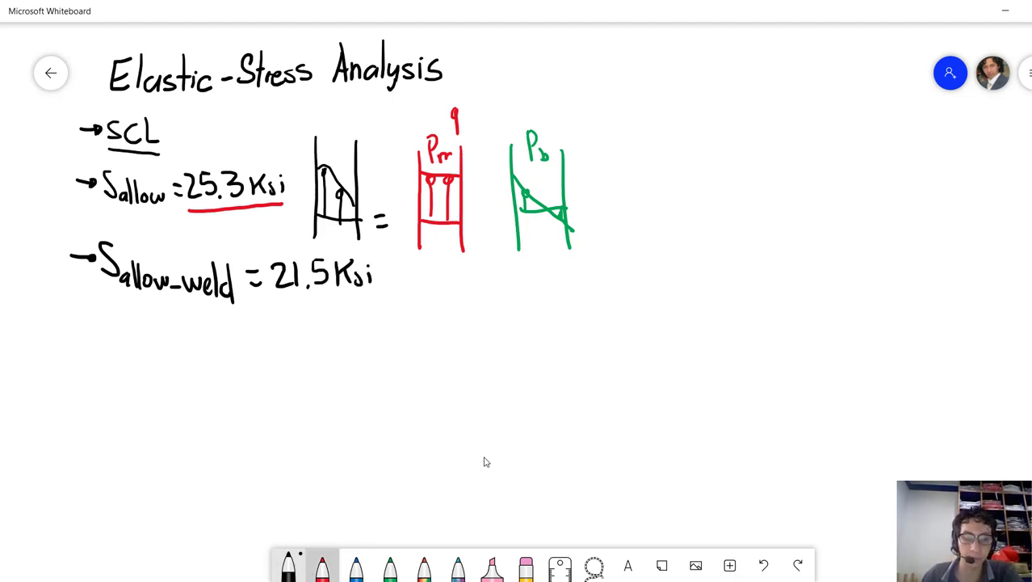
{"action": "left_click", "coordinate": [321, 566]}
{"action": "left_click", "coordinate": [334, 581]}
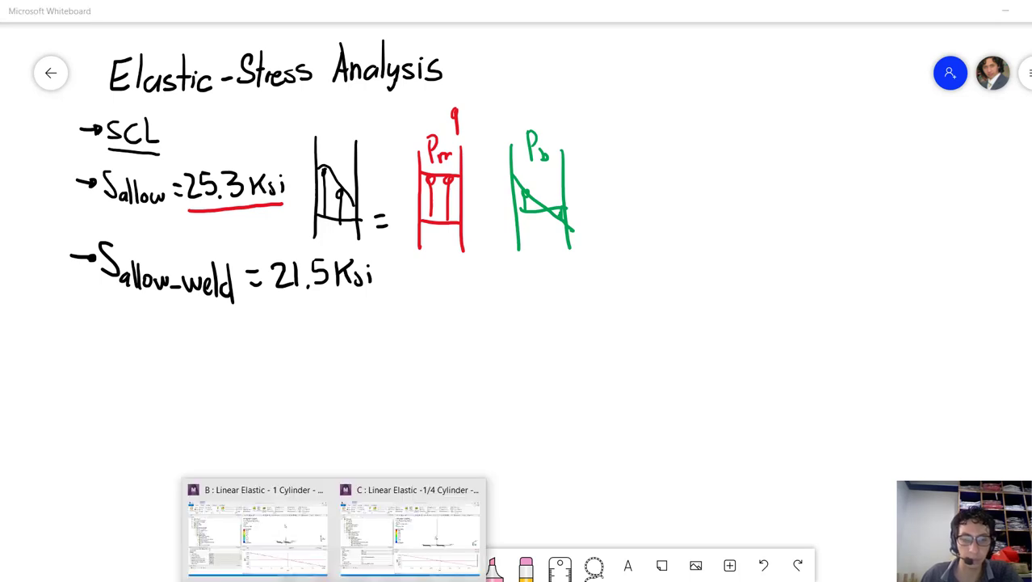
Show the full Linear Elastic -1/4 Cylinder geometry, then the Workbench design point table.
{"action": "left_click", "coordinate": [388, 535]}
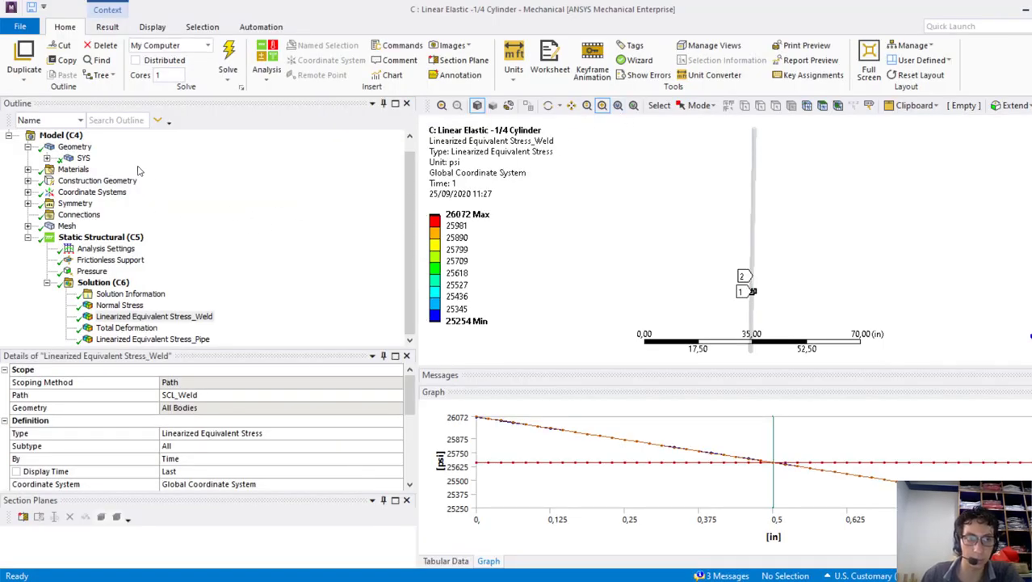
{"action": "left_click", "coordinate": [79, 147]}
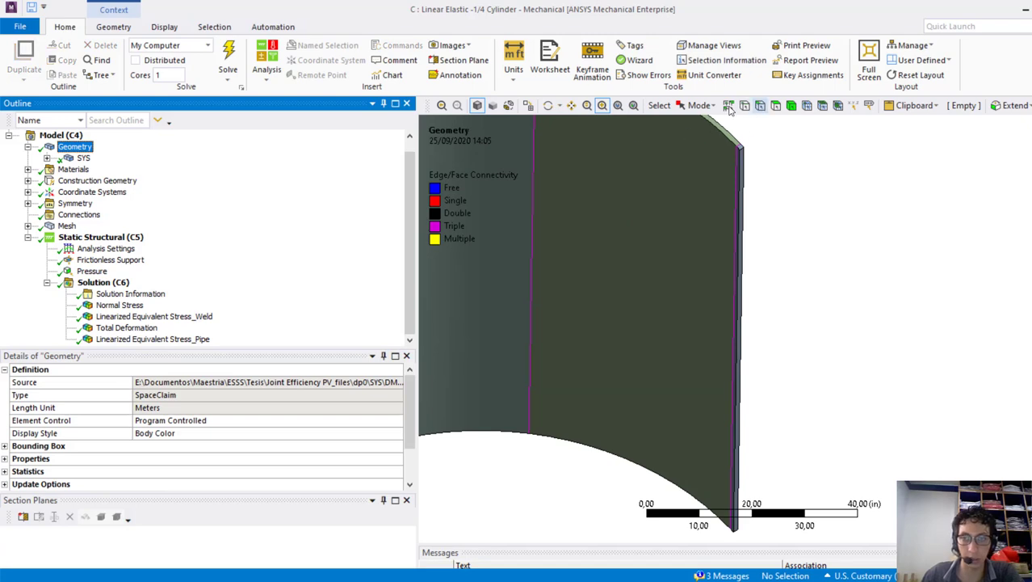
{"action": "left_click", "coordinate": [618, 105]}
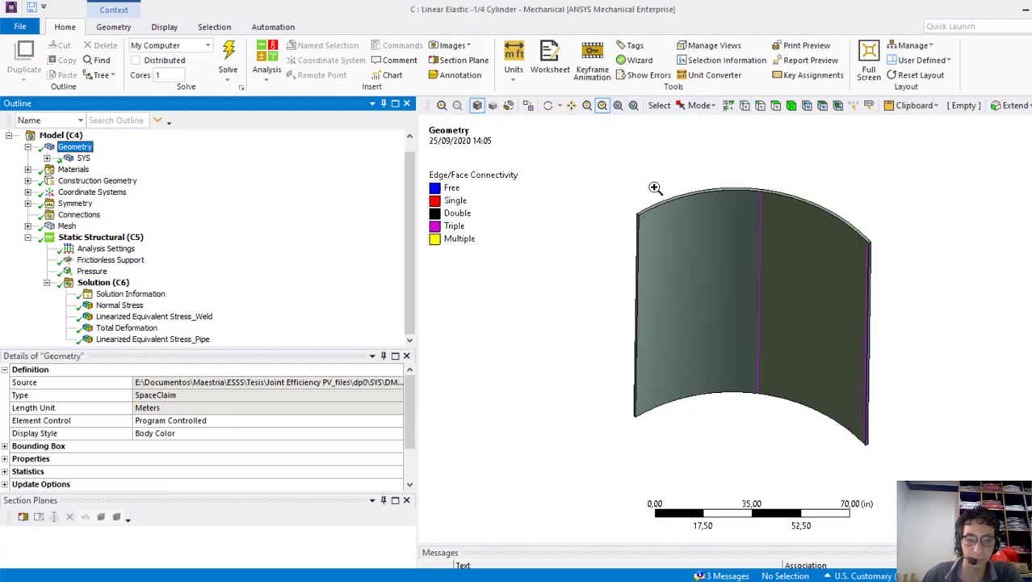
{"action": "left_click", "coordinate": [341, 574]}
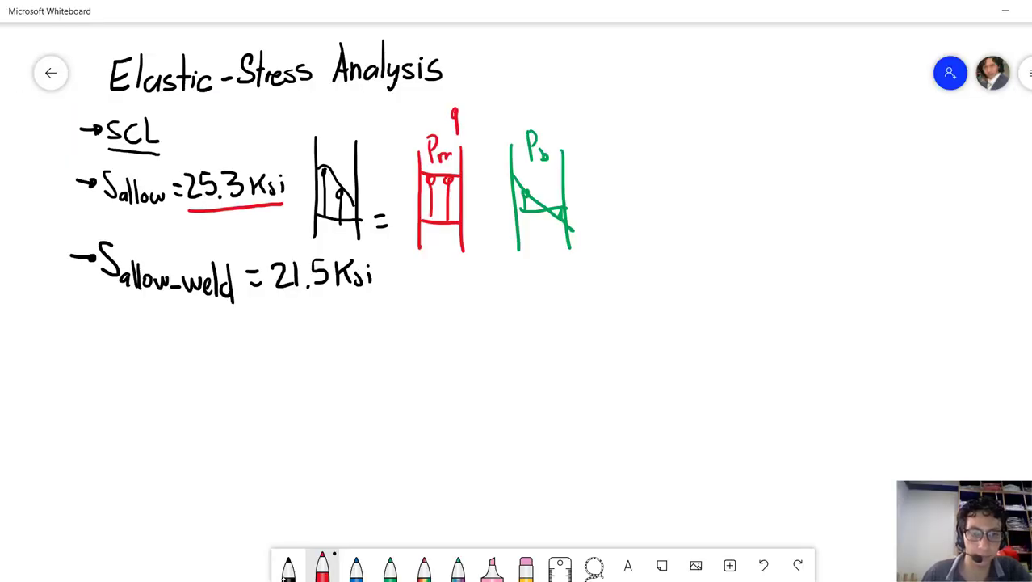
Draw a red line under the 21.5Ksi weld allowable.
{"action": "left_click_drag", "start_coordinate": [272, 304], "coordinate": [391, 291]}
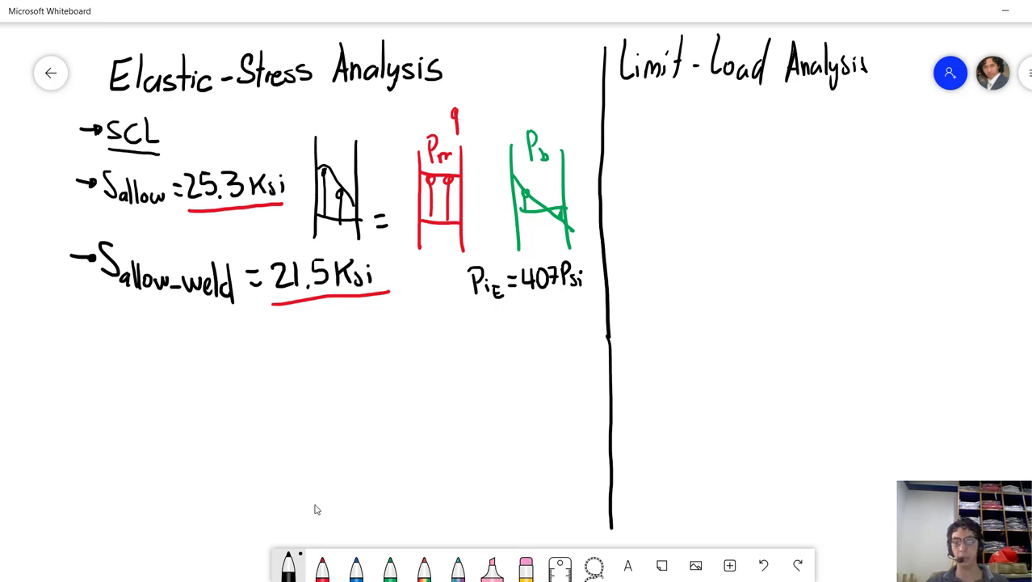
Write 'Mat:' and 'Load' under the Limit-Load Analysis heading, then go to Workbench's Engineering Data.
{"action": "mouse_move", "coordinate": [628, 109]}
{"action": "left_mouse_down"}
{"action": "mouse_move", "coordinate": [631, 126]}
{"action": "mouse_move", "coordinate": [654, 135]}
{"action": "left_mouse_up"}
{"action": "left_click_drag", "start_coordinate": [655, 103], "coordinate": [657, 135]}
{"action": "left_click_drag", "start_coordinate": [651, 114], "coordinate": [661, 113]}
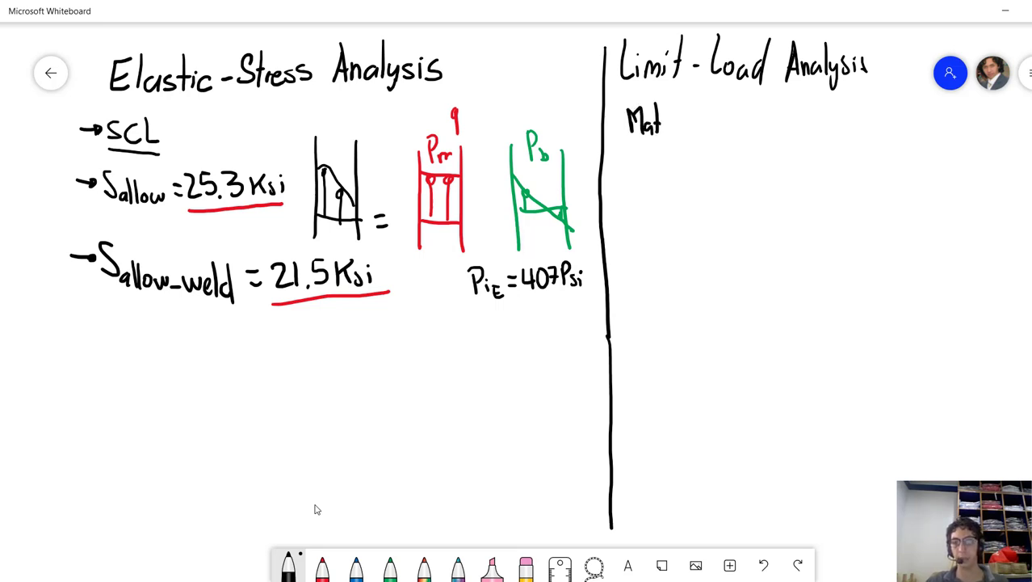
{"action": "mouse_move", "coordinate": [632, 149]}
{"action": "left_mouse_down"}
{"action": "mouse_move", "coordinate": [642, 170]}
{"action": "mouse_move", "coordinate": [665, 171]}
{"action": "left_mouse_up"}
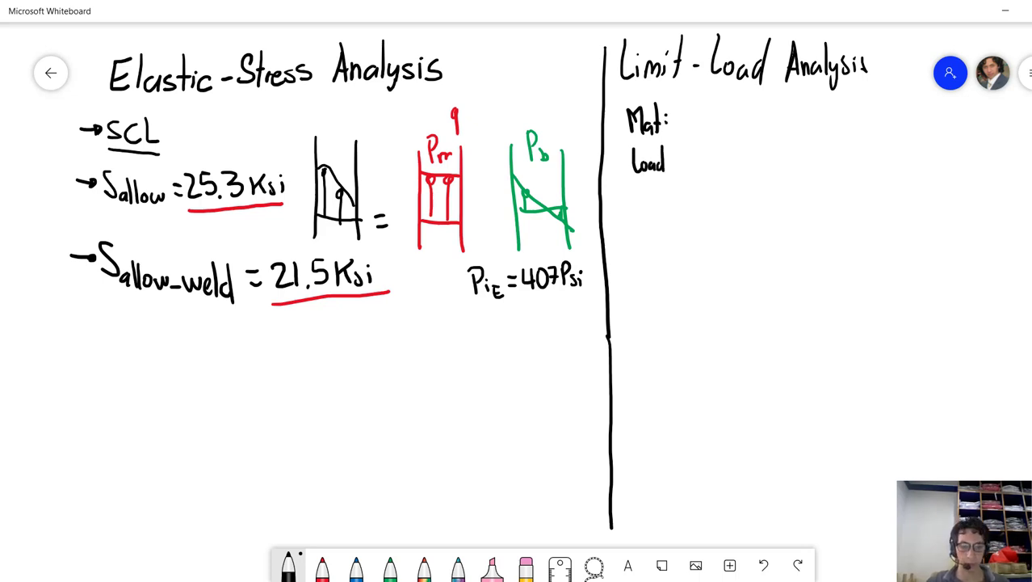
{"action": "key", "text": "alt+Tab"}
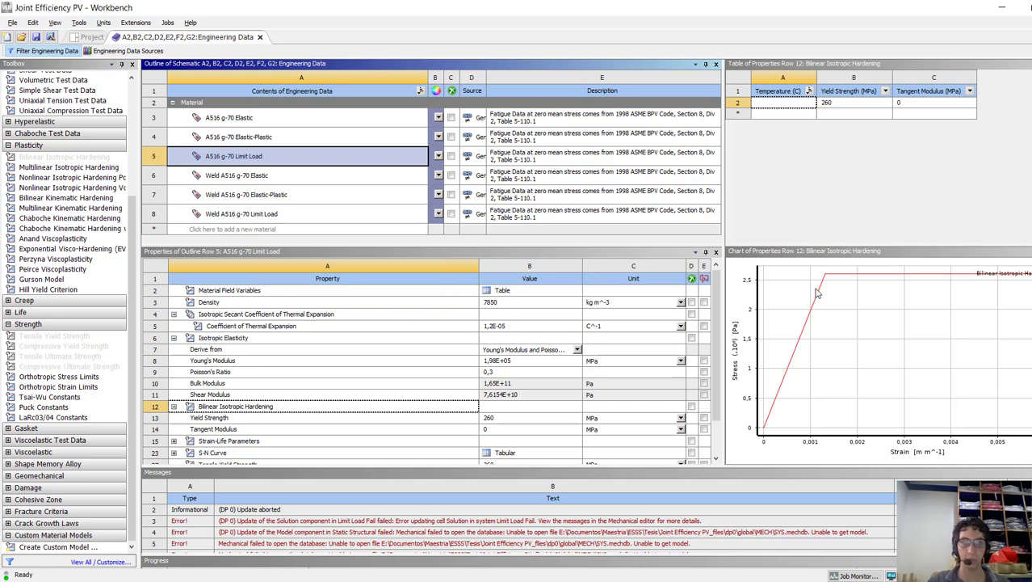
Show Weld A516 g-70 Limit Load's 222,7 MPa yield, then check Weld2's material in Limit Load Fail.
{"action": "left_click", "coordinate": [267, 215]}
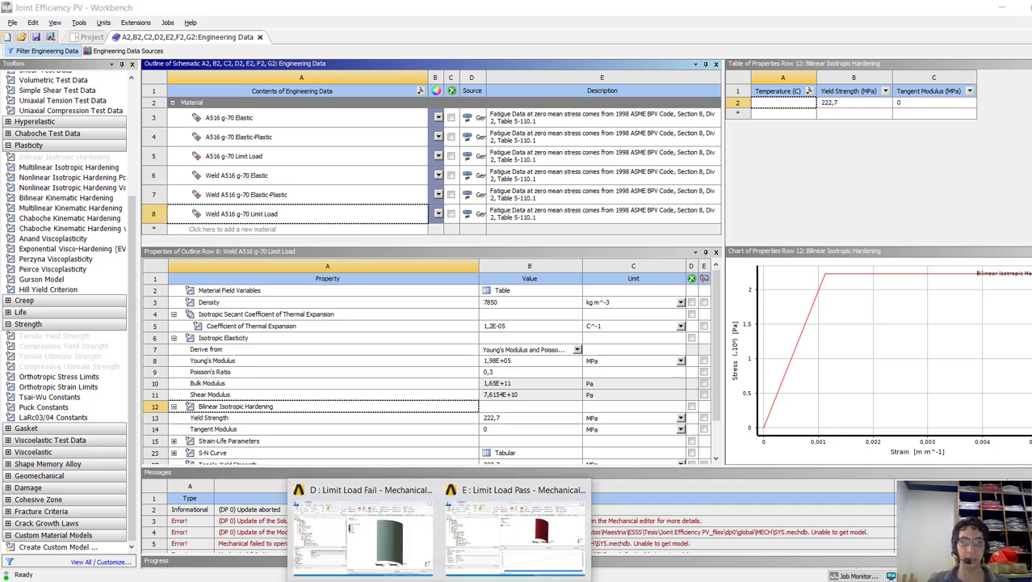
{"action": "left_click", "coordinate": [331, 517]}
{"action": "left_click", "coordinate": [48, 170]}
{"action": "left_click", "coordinate": [115, 193]}
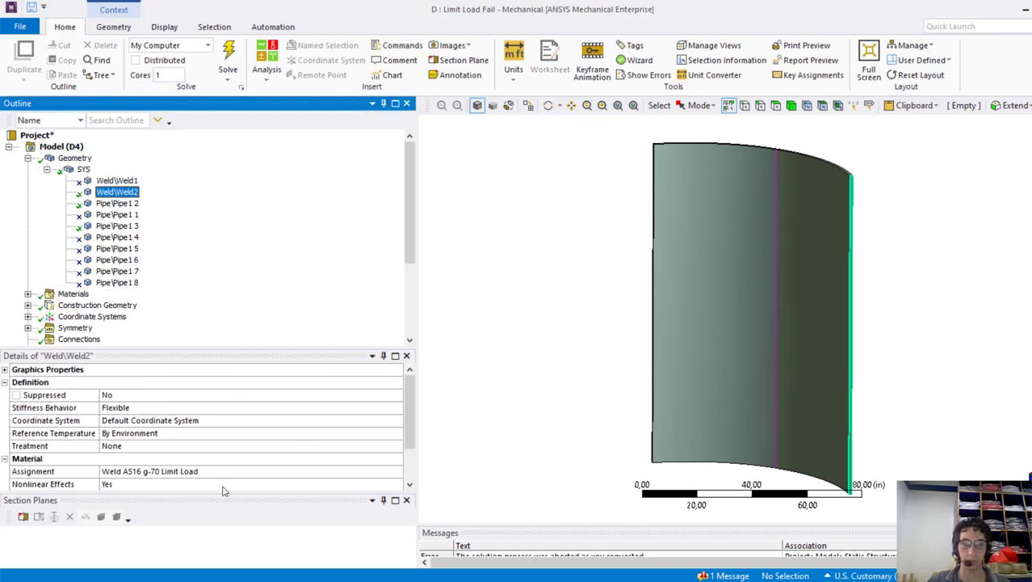
Confirm Pipe\Pipe1 2 uses A516 g-70 Limit Load, then return to the whiteboard.
{"action": "left_click", "coordinate": [113, 203]}
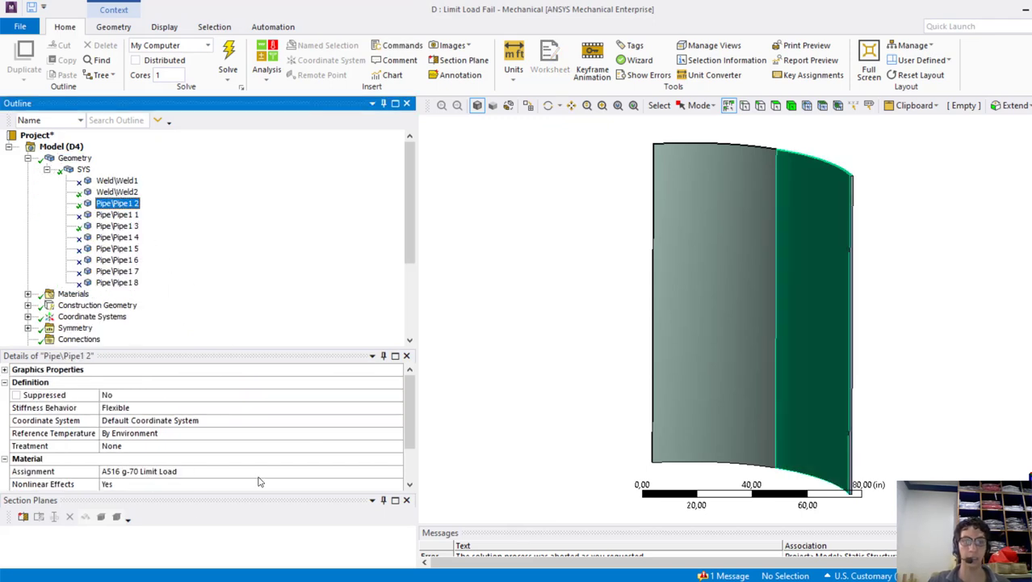
{"action": "left_click", "coordinate": [48, 170]}
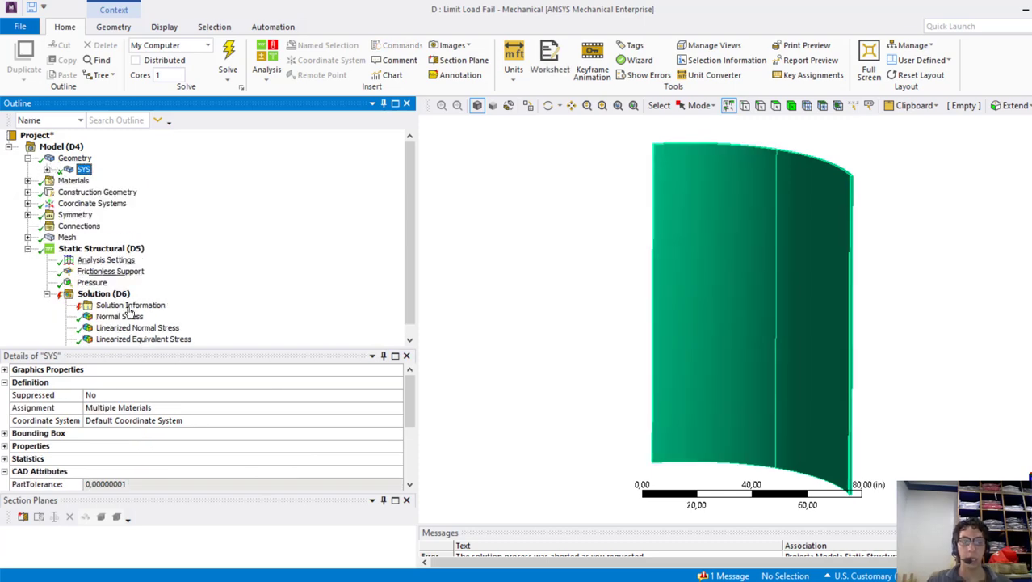
{"action": "key", "text": "alt+Tab"}
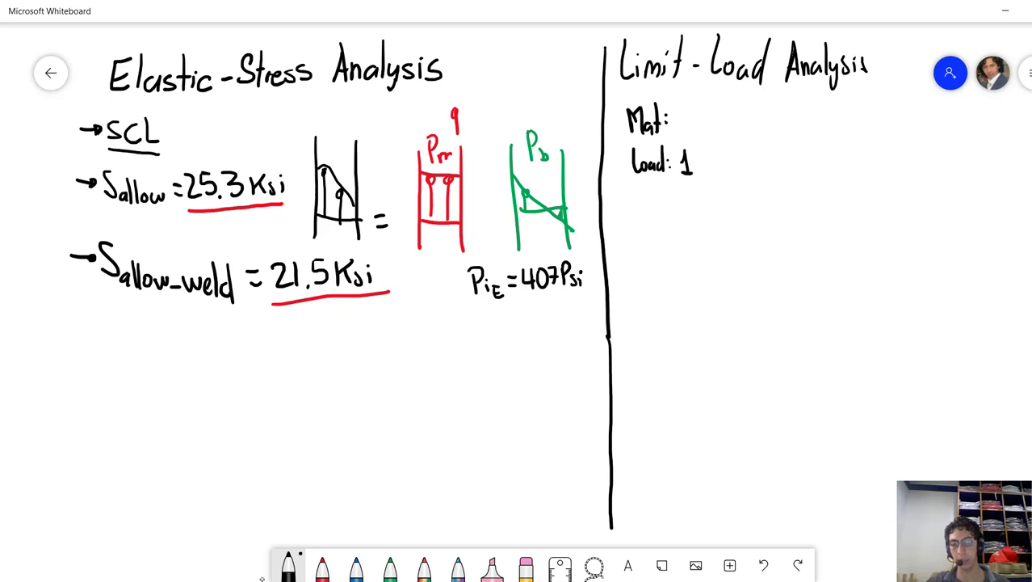
Finish the limit-load entry in black pen so it reads 'Load: 1.5(Pi)'.
{"action": "left_click_drag", "start_coordinate": [702, 159], "coordinate": [702, 171]}
{"action": "left_click_drag", "start_coordinate": [744, 144], "coordinate": [744, 175]}
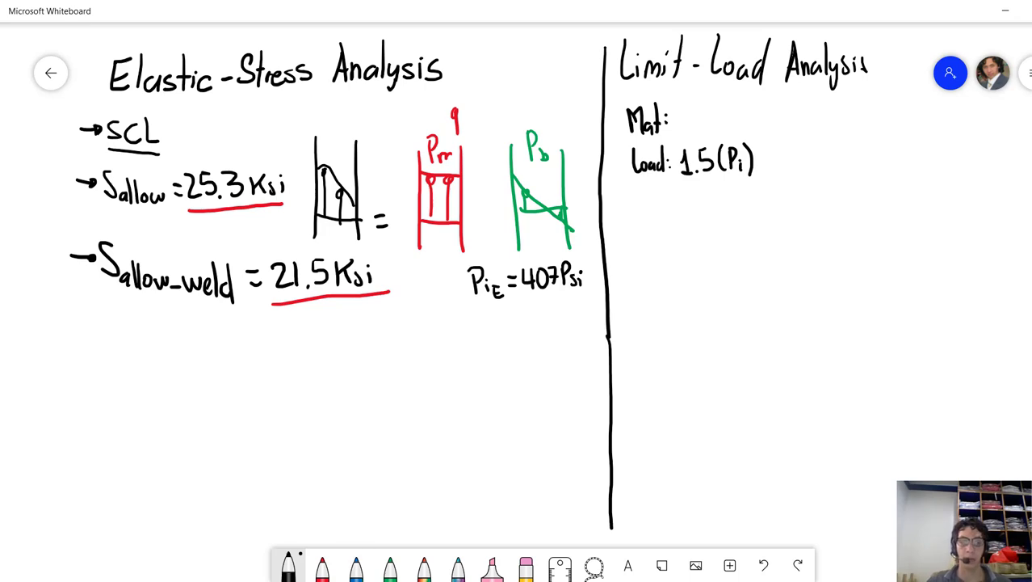
Review Limit Load Fail's 727,5 psi pressure and force convergence, then open Limit Load Pass (624 psi).
{"action": "mouse_move", "coordinate": [439, 577]}
{"action": "left_click", "coordinate": [368, 550]}
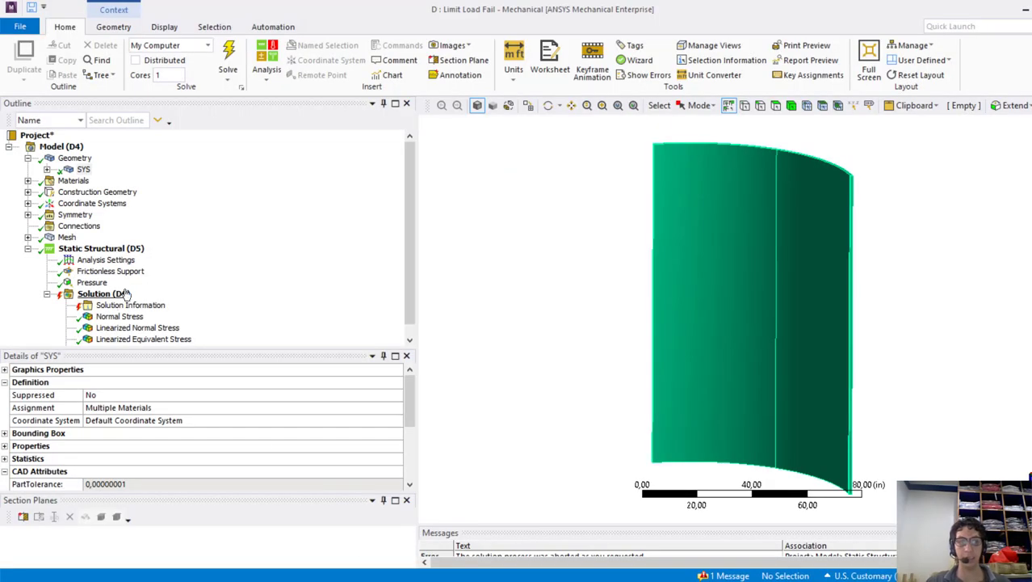
{"action": "left_click", "coordinate": [92, 282]}
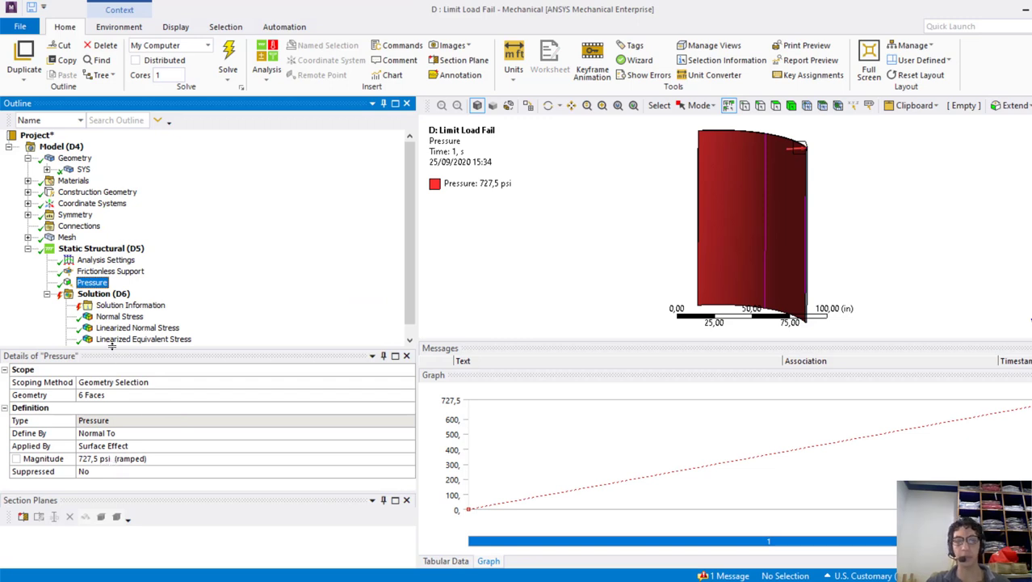
{"action": "left_click", "coordinate": [126, 295]}
{"action": "left_click", "coordinate": [130, 304]}
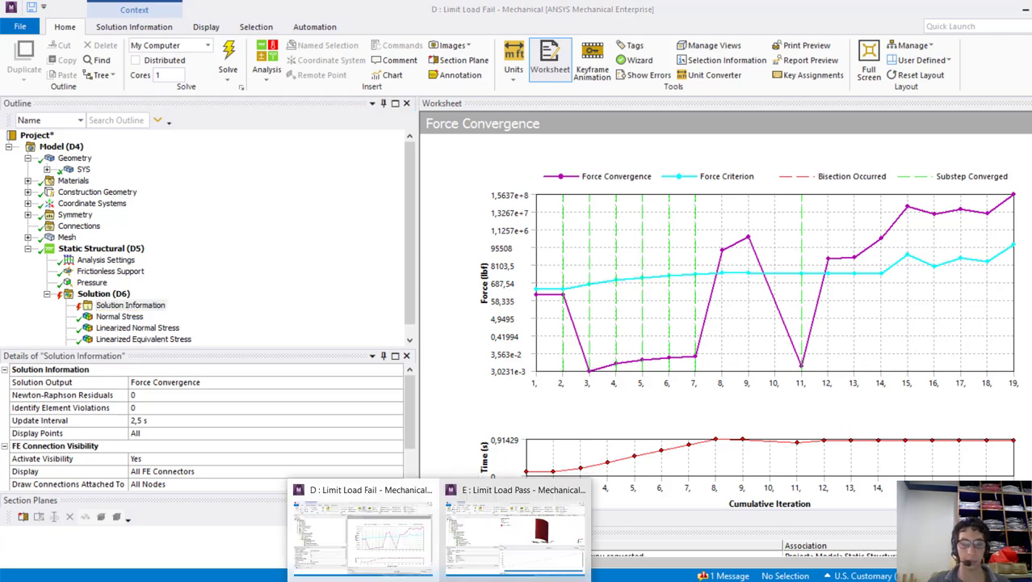
{"action": "left_click", "coordinate": [491, 525]}
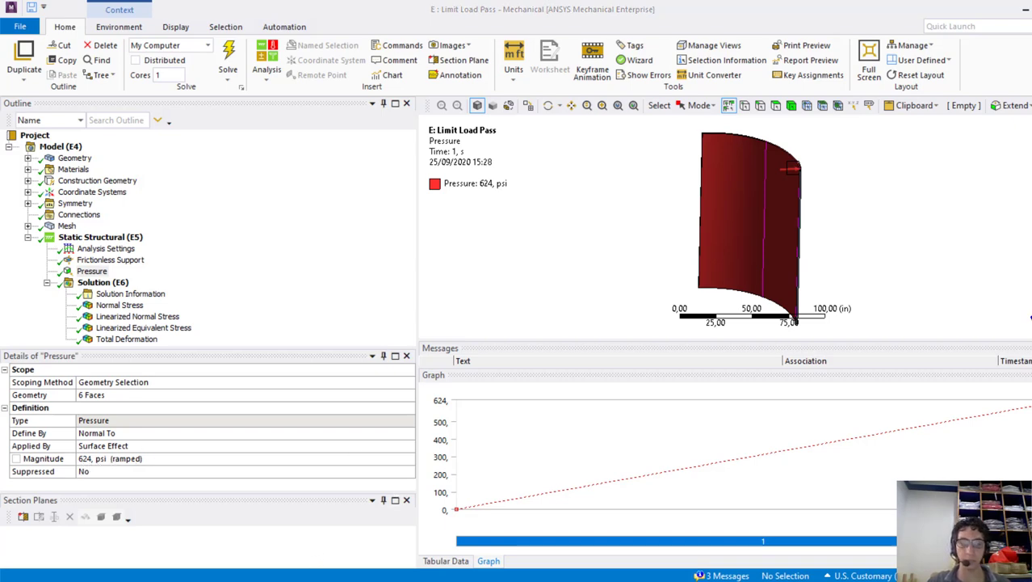
Write Pu = 416 psi under the limit-load entry, checking 416 in Calculator.
{"action": "key", "text": "alt+Tab"}
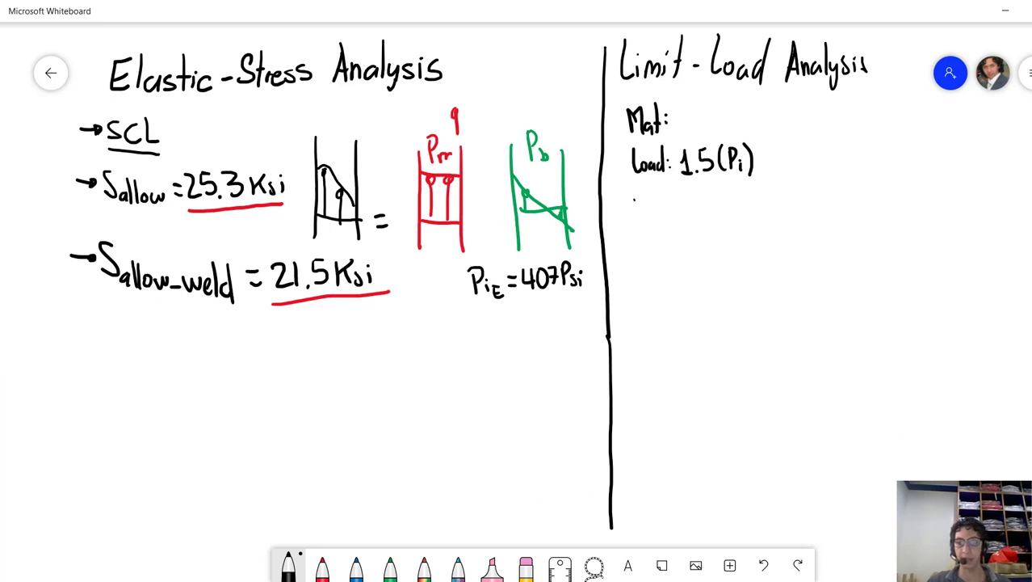
{"action": "left_click_drag", "start_coordinate": [634, 194], "coordinate": [637, 208]}
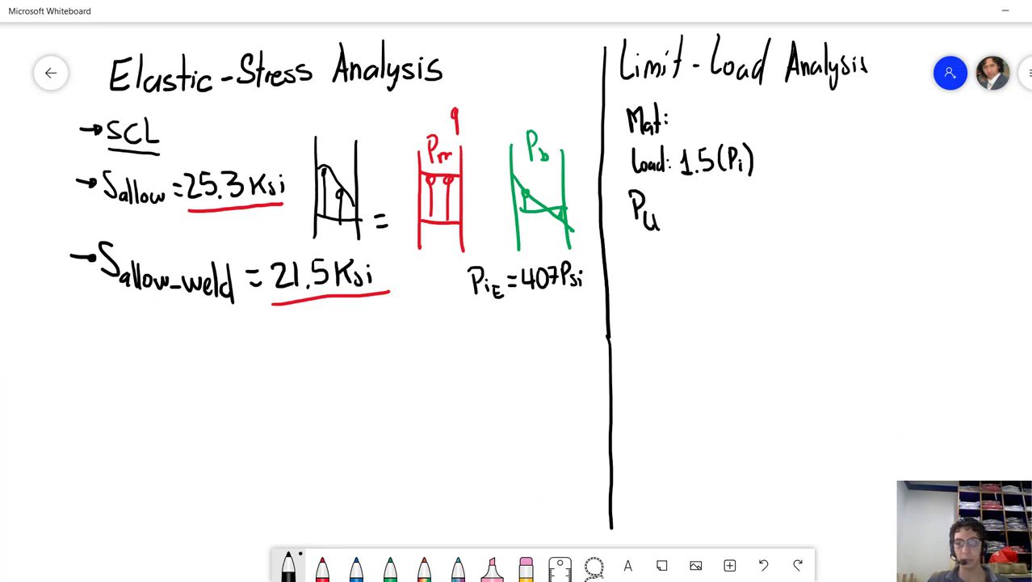
{"action": "key", "text": "alt+Tab"}
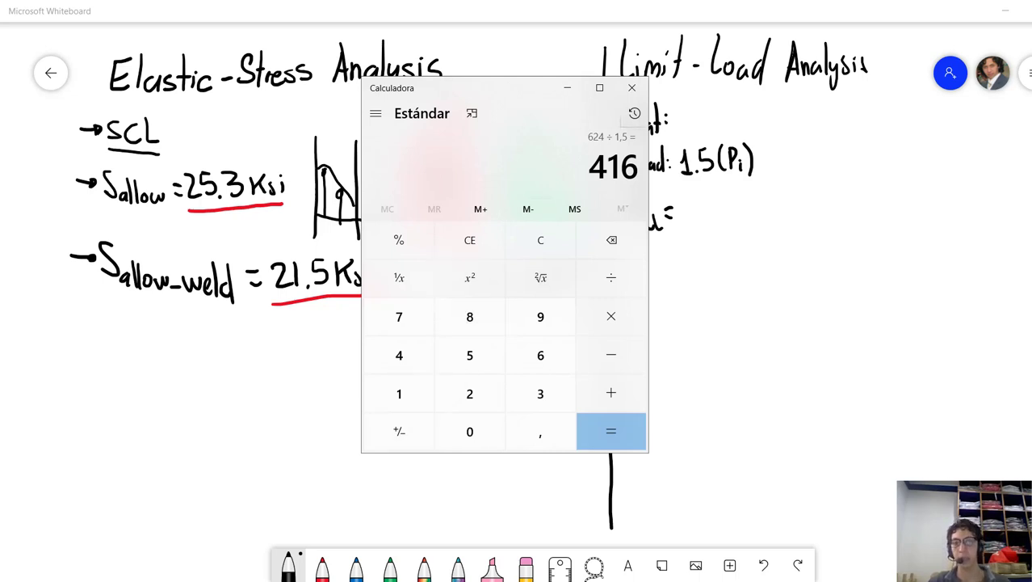
{"action": "left_click", "coordinate": [710, 14]}
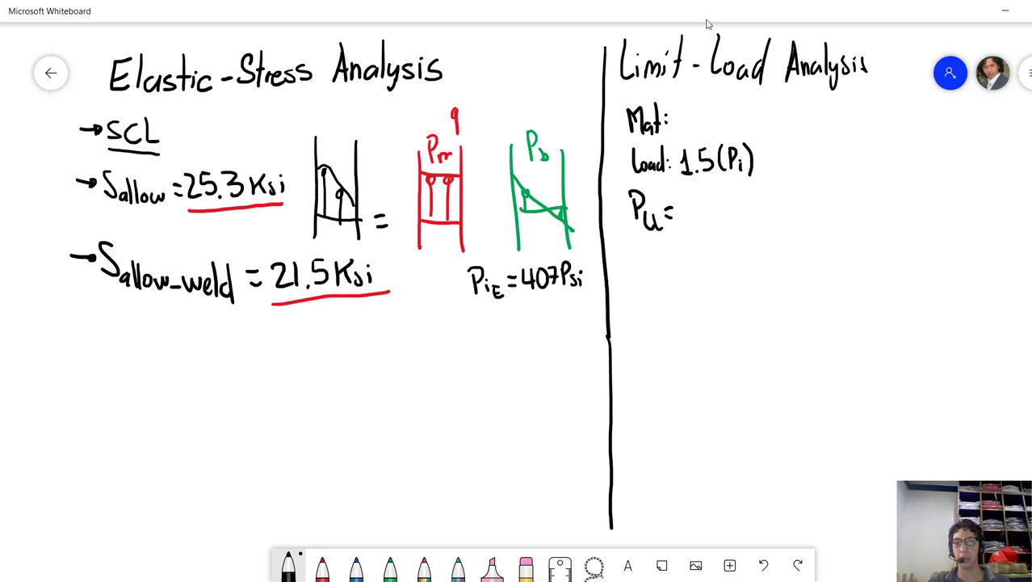
{"action": "left_click_drag", "start_coordinate": [693, 202], "coordinate": [693, 231]}
{"action": "mouse_move", "coordinate": [702, 198]}
{"action": "left_mouse_down"}
{"action": "mouse_move", "coordinate": [701, 227]}
{"action": "mouse_move", "coordinate": [713, 220]}
{"action": "left_mouse_up"}
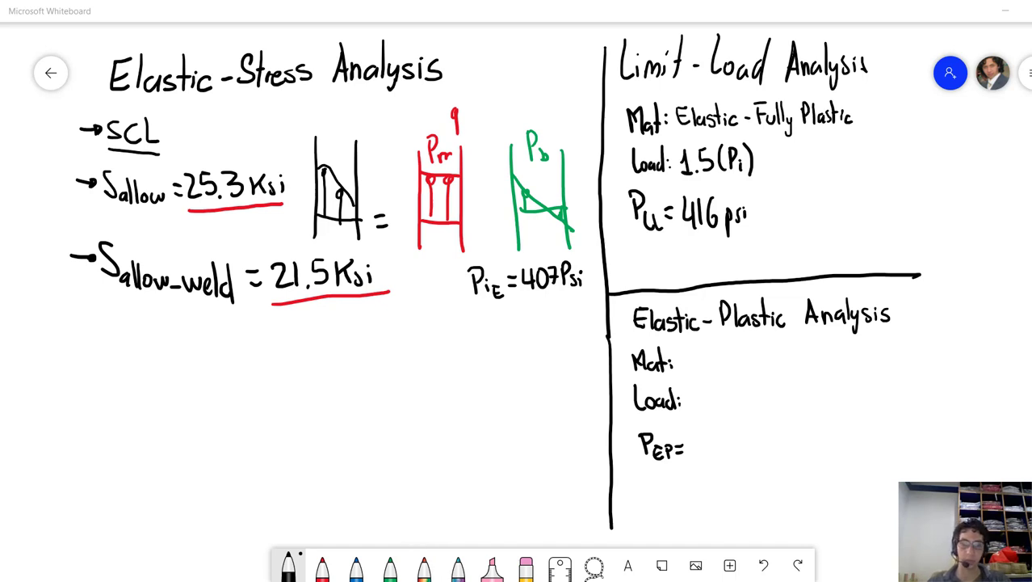
{"action": "key", "text": "alt+Tab"}
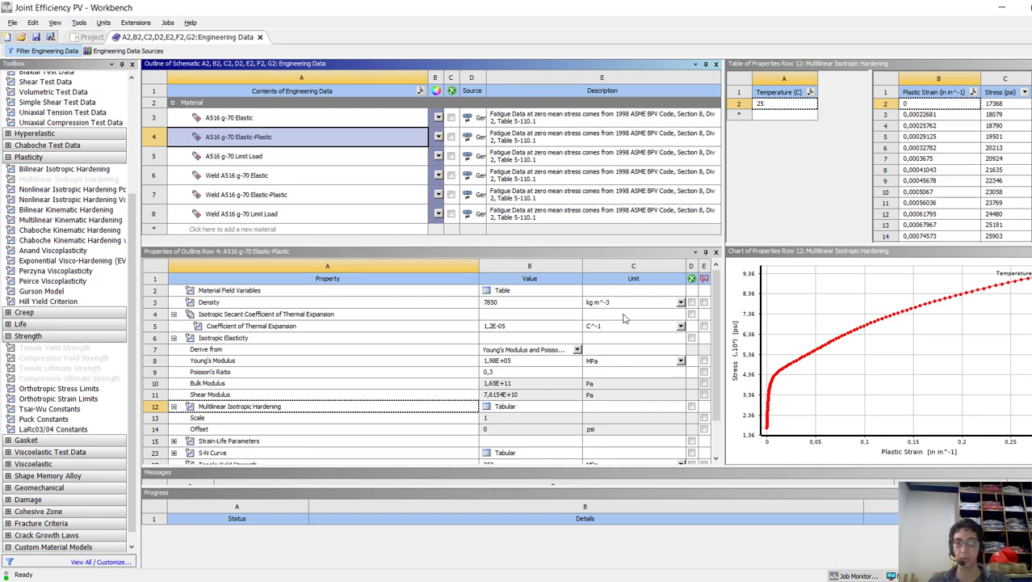
Display the Weld A516 g-70 Elastic-Plastic property table and hardening curve.
{"action": "left_click", "coordinate": [299, 198]}
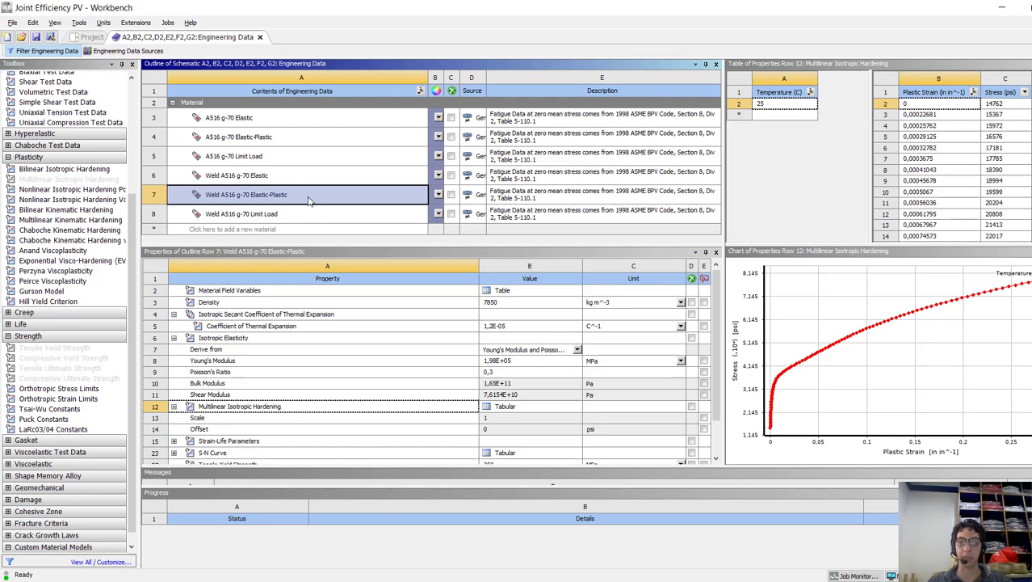
In the Elastic_Plastic Fail model, check material assignments for Weld\Weld2 and Pipe\Pipe1 2.
{"action": "mouse_move", "coordinate": [386, 575]}
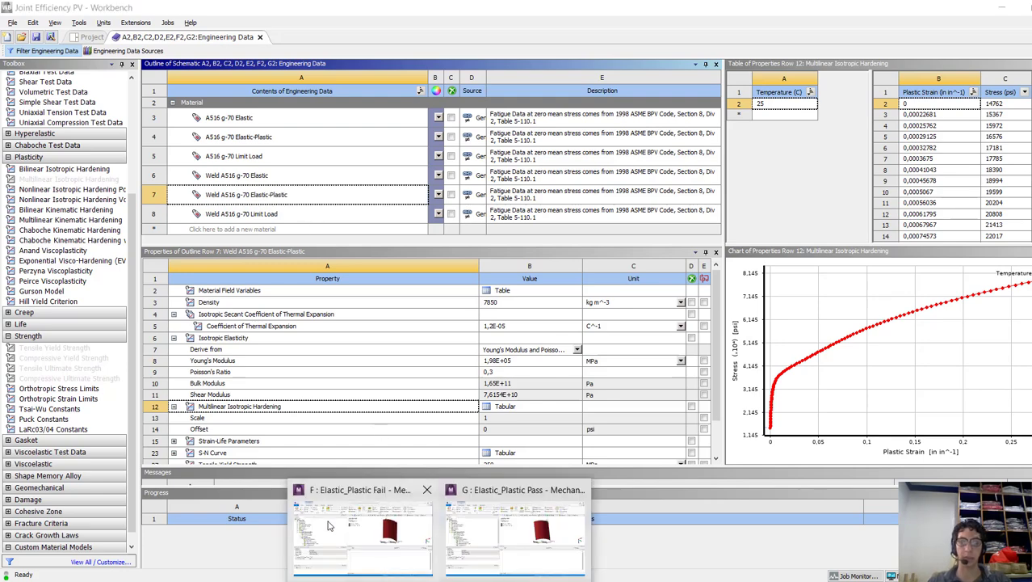
{"action": "left_click", "coordinate": [327, 521]}
{"action": "left_click", "coordinate": [28, 157]}
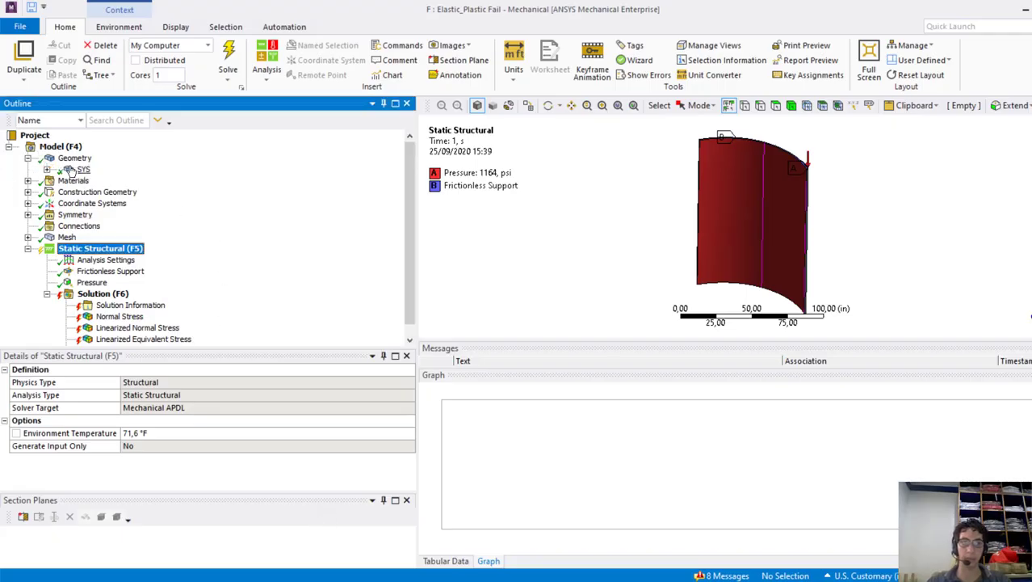
{"action": "left_click", "coordinate": [47, 169]}
{"action": "left_click", "coordinate": [115, 191]}
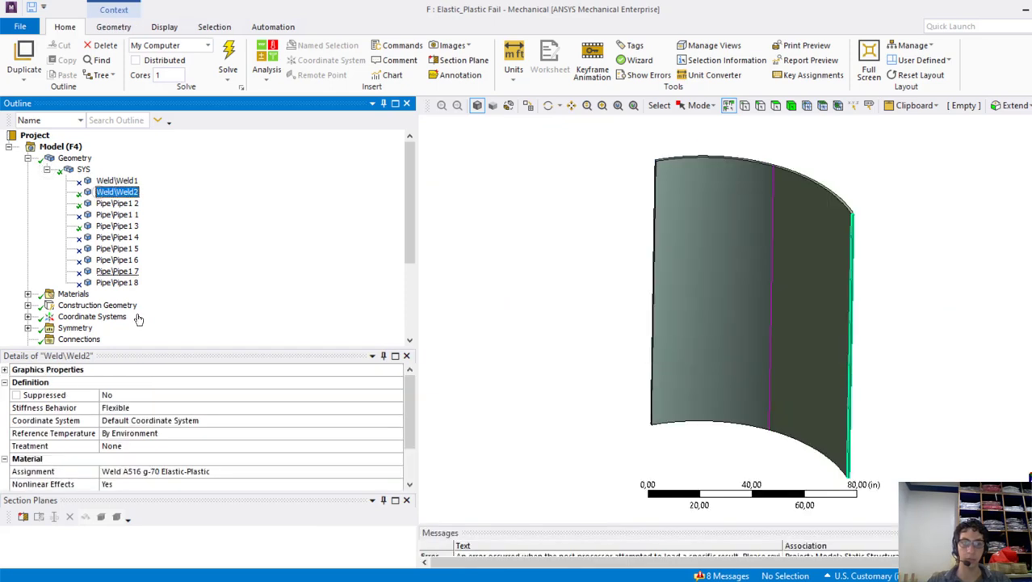
{"action": "left_click", "coordinate": [113, 203]}
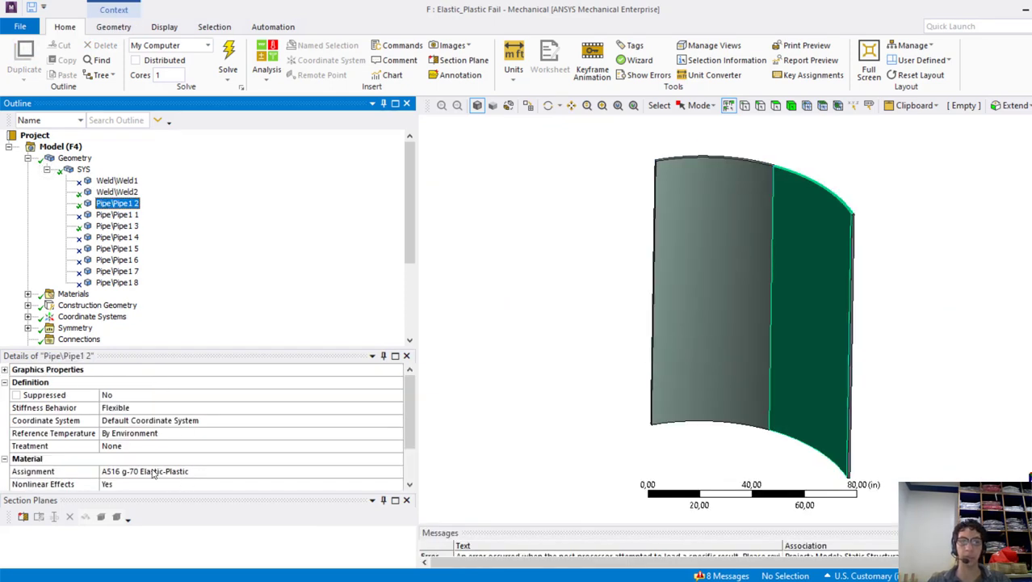
{"action": "left_click", "coordinate": [47, 169]}
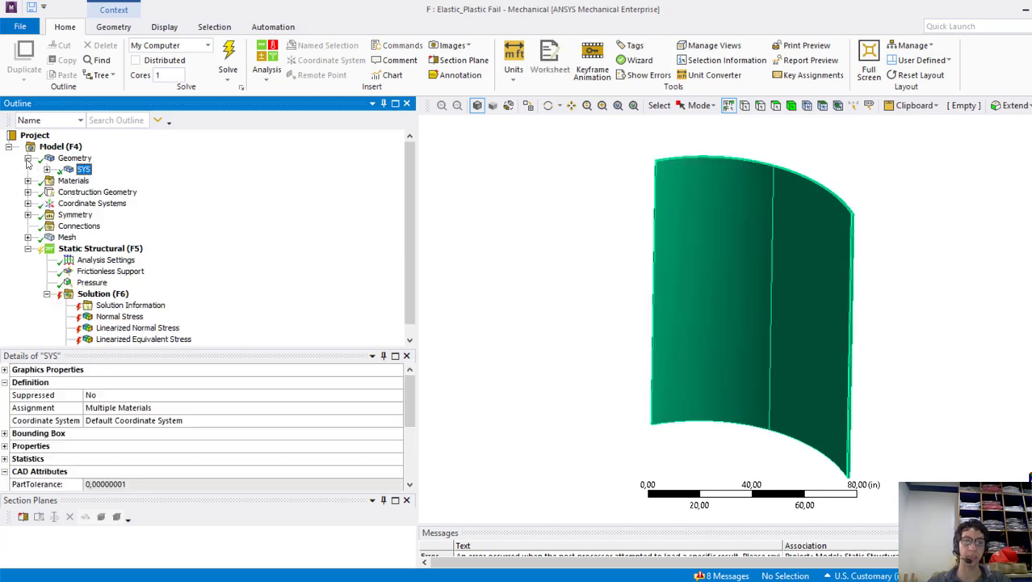
{"action": "left_click", "coordinate": [28, 158]}
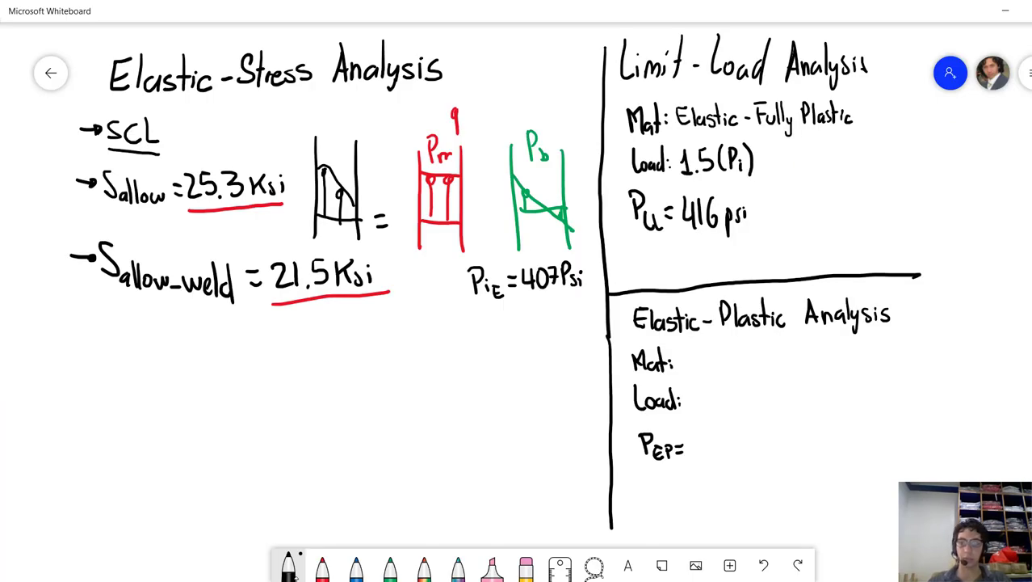
Write 'β(Pi)' after Load: with an arrow noting β = 2.4 beneath it.
{"action": "left_click_drag", "start_coordinate": [692, 392], "coordinate": [689, 412]}
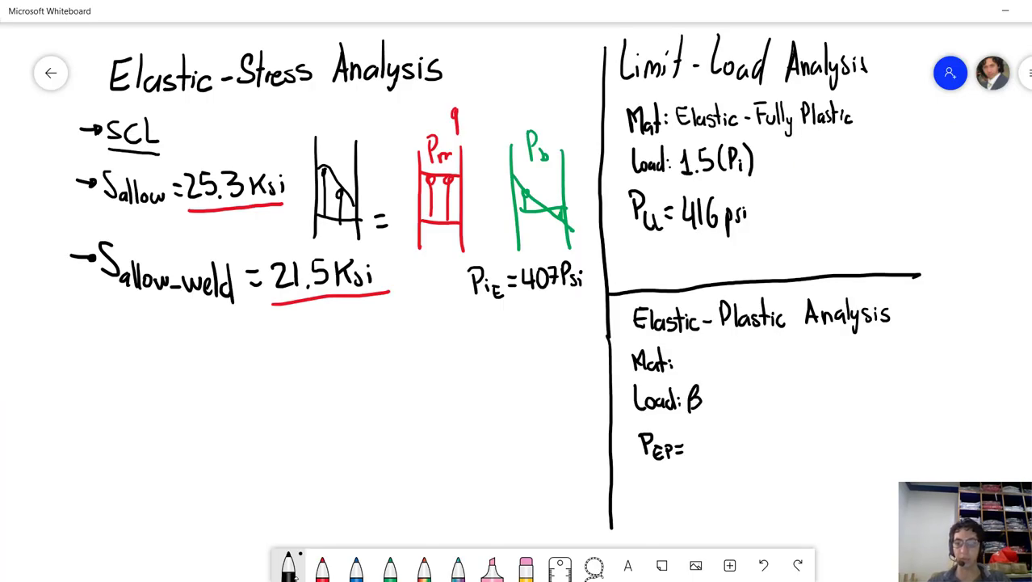
{"action": "mouse_move", "coordinate": [697, 413]}
{"action": "left_mouse_down"}
{"action": "mouse_move", "coordinate": [726, 414]}
{"action": "mouse_move", "coordinate": [746, 434]}
{"action": "left_mouse_up"}
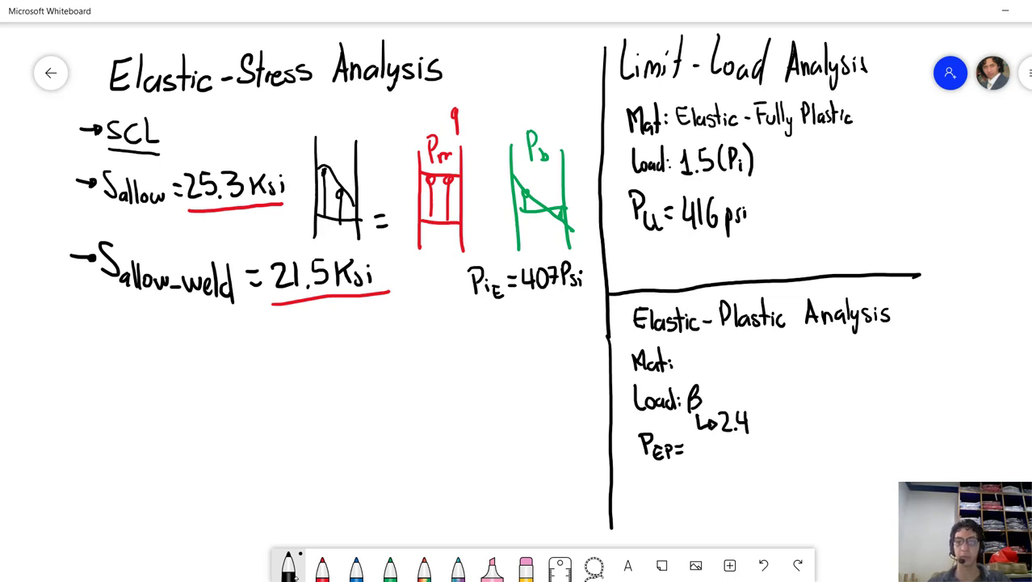
{"action": "mouse_move", "coordinate": [717, 384]}
{"action": "left_mouse_down"}
{"action": "mouse_move", "coordinate": [713, 406]}
{"action": "mouse_move", "coordinate": [722, 396]}
{"action": "mouse_move", "coordinate": [738, 405]}
{"action": "left_mouse_up"}
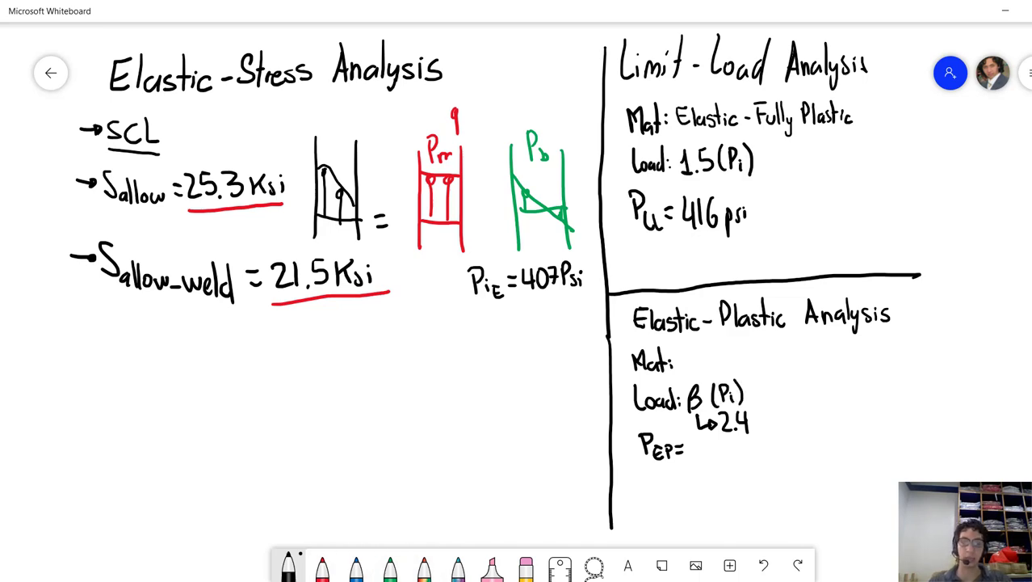
Review the Elastic_Plastic Fail model's frictionless support, 1164 psi pressure and force convergence.
{"action": "left_click", "coordinate": [357, 539]}
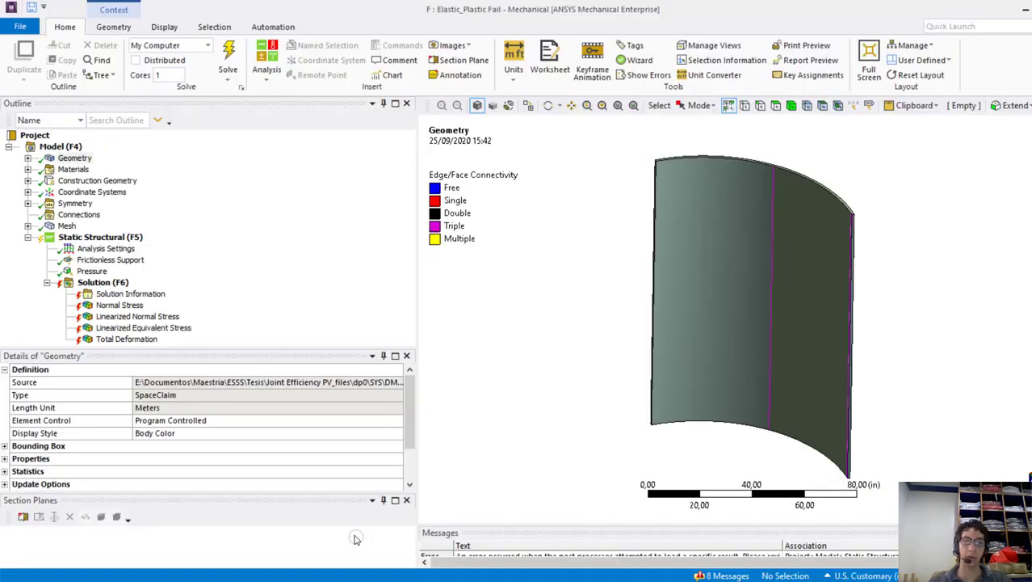
{"action": "left_click", "coordinate": [103, 260]}
{"action": "left_click", "coordinate": [96, 271]}
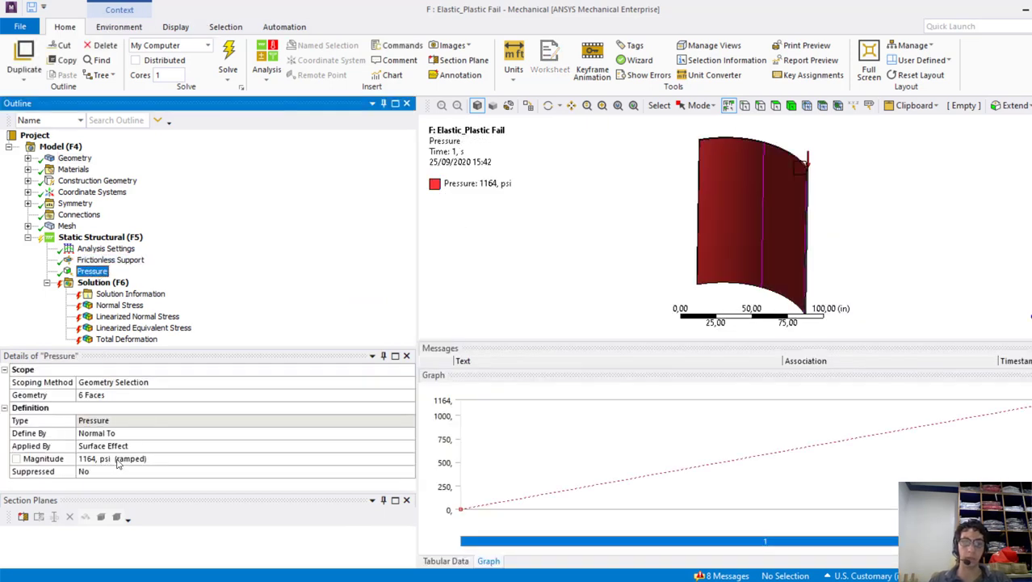
{"action": "left_click", "coordinate": [125, 294]}
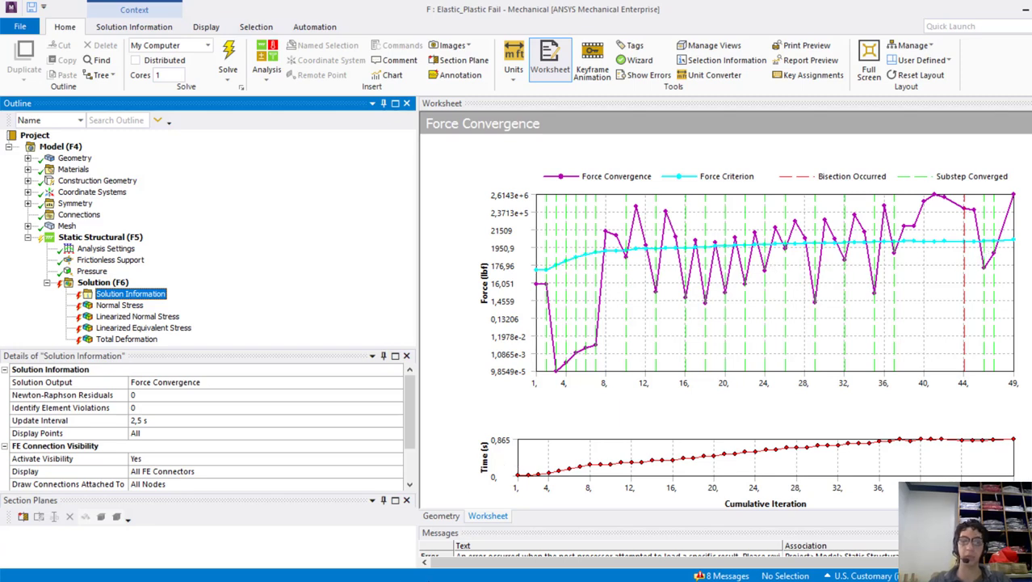
Open the Elastic_Plastic Pass model and view its 1095 psi pressure load.
{"action": "mouse_move", "coordinate": [430, 579]}
{"action": "left_click", "coordinate": [471, 530]}
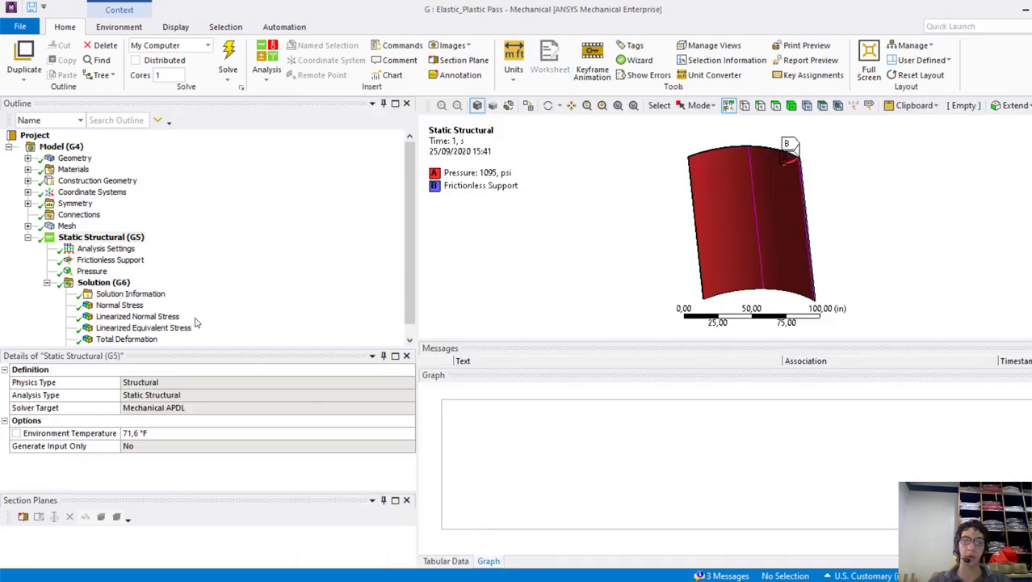
{"action": "left_click", "coordinate": [98, 272]}
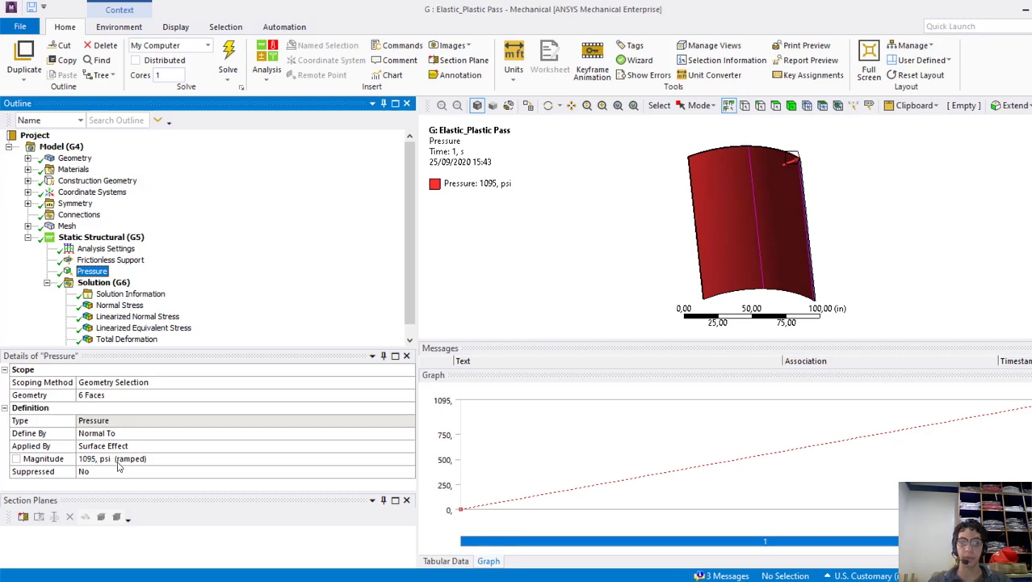
Compute 1095/2,4 in Calculator, giving 456,25.
{"action": "left_click", "coordinate": [369, 580]}
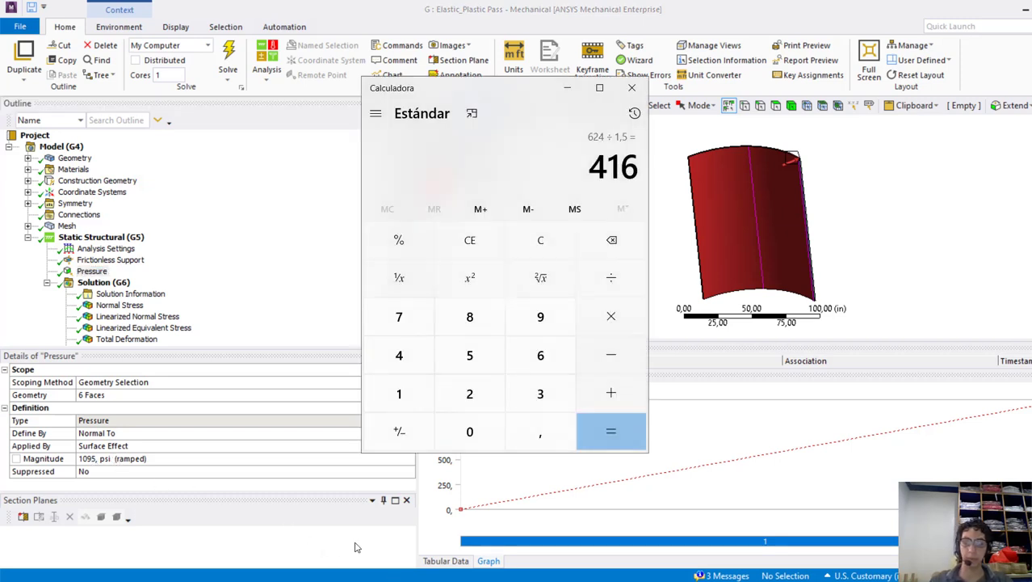
{"action": "type", "text": "1095"}
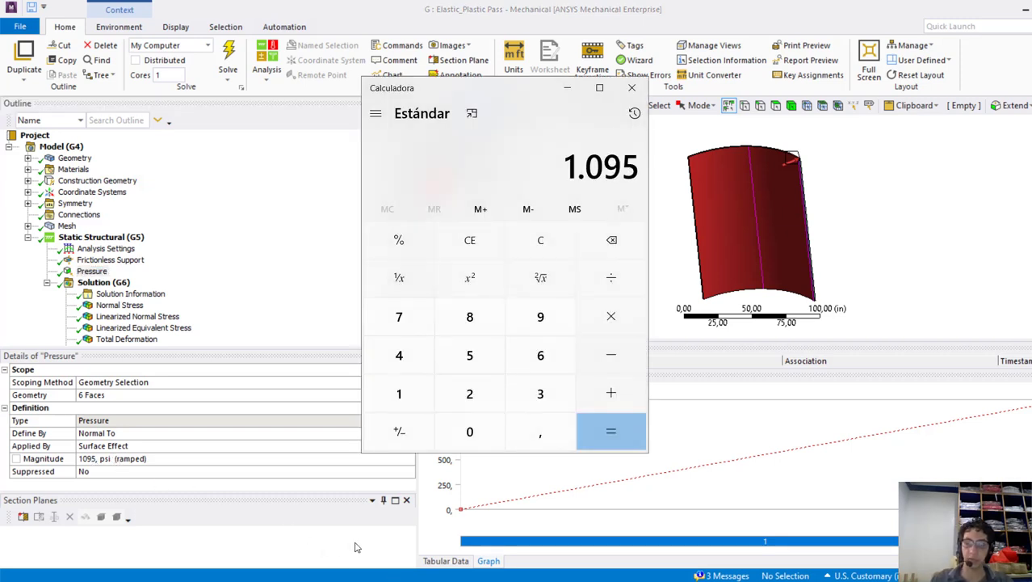
{"action": "type", "text": "/2,4"}
{"action": "key", "text": "Return"}
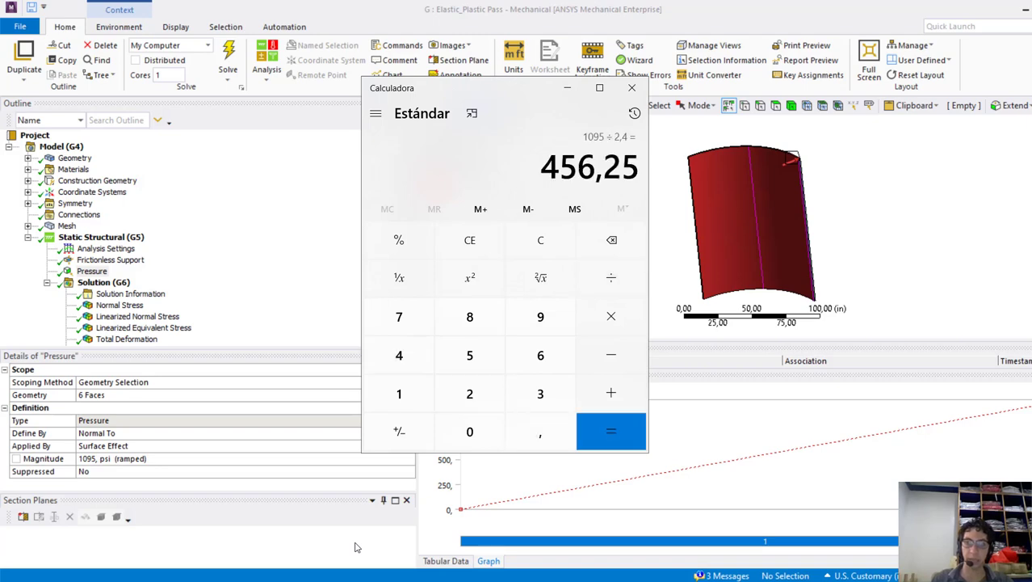
{"action": "key", "text": "alt+Tab"}
{"action": "key", "text": "alt+Tab"}
{"action": "key", "text": "alt+Tab"}
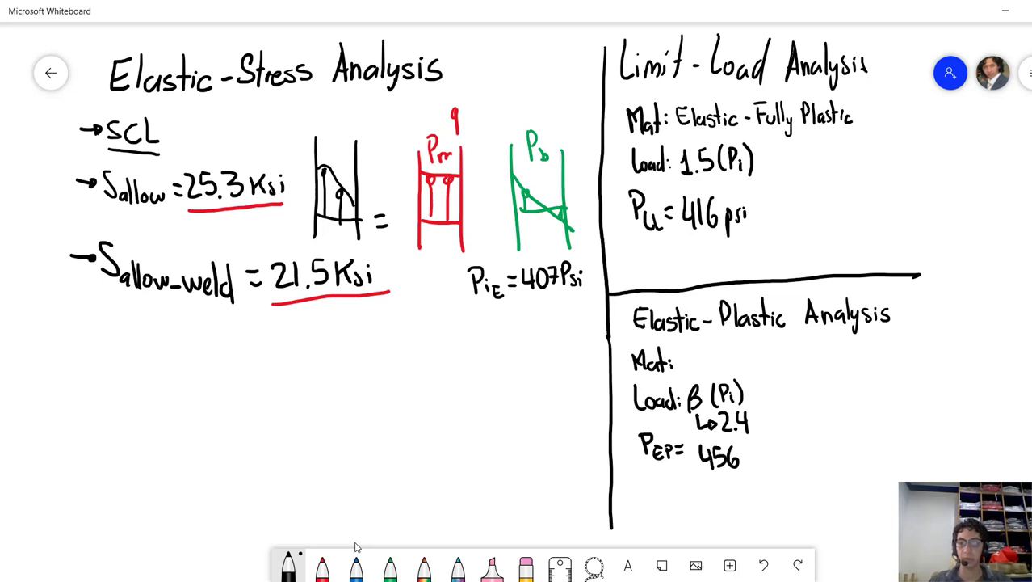
Add the psi unit so the entry reads P_EP = 456 psi.
{"action": "mouse_move", "coordinate": [763, 454]}
{"action": "left_mouse_down"}
{"action": "mouse_move", "coordinate": [755, 467]}
{"action": "mouse_move", "coordinate": [767, 468]}
{"action": "left_mouse_up"}
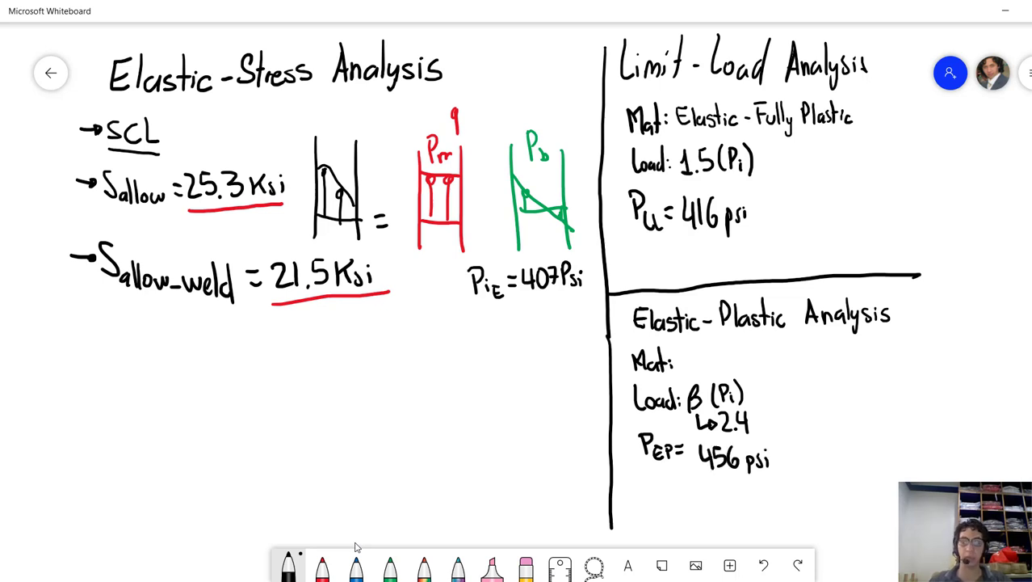